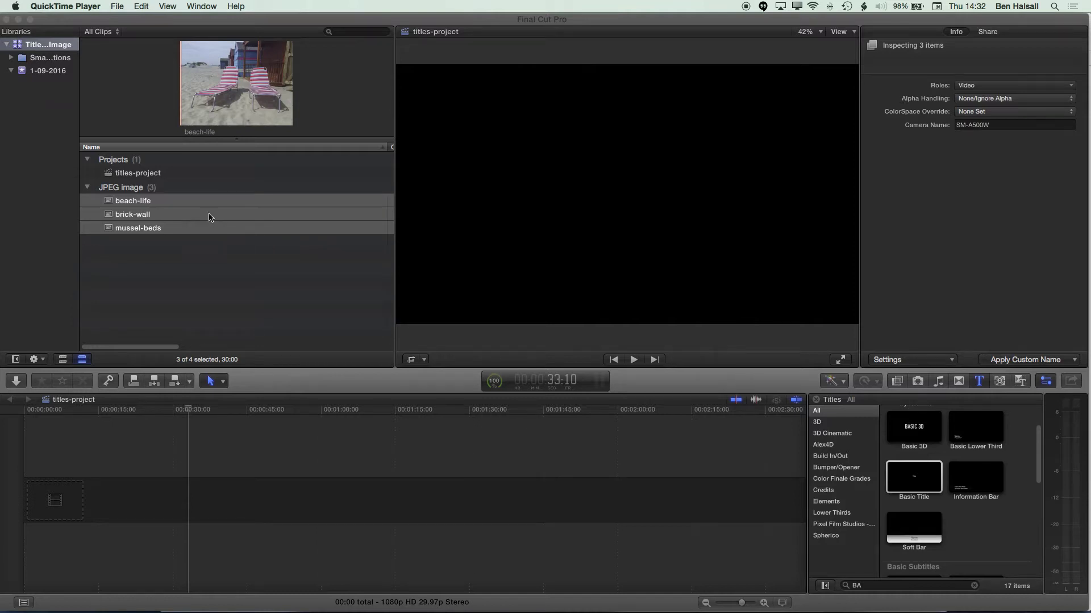
Preview the beach-life, brick-wall and mussel-beds JPEGs, then drag all three into the timeline.
click(114, 207)
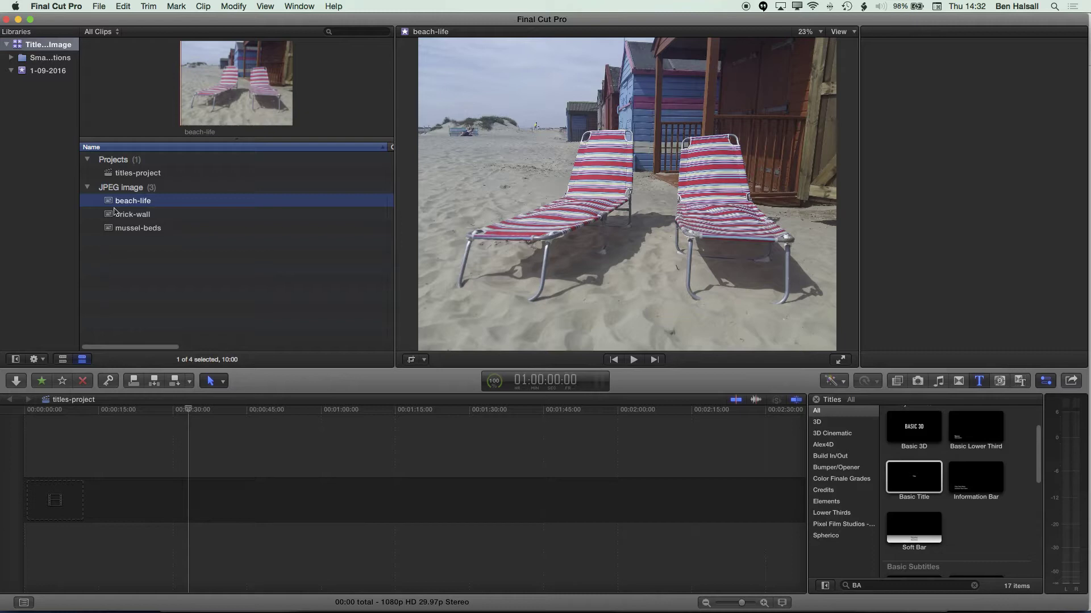
click(115, 215)
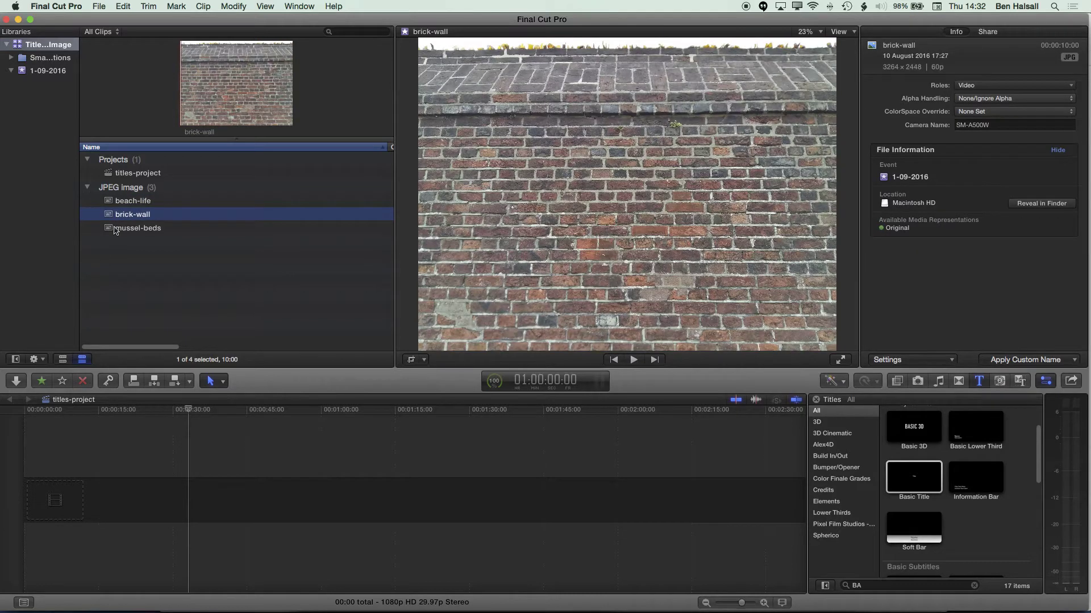
click(114, 229)
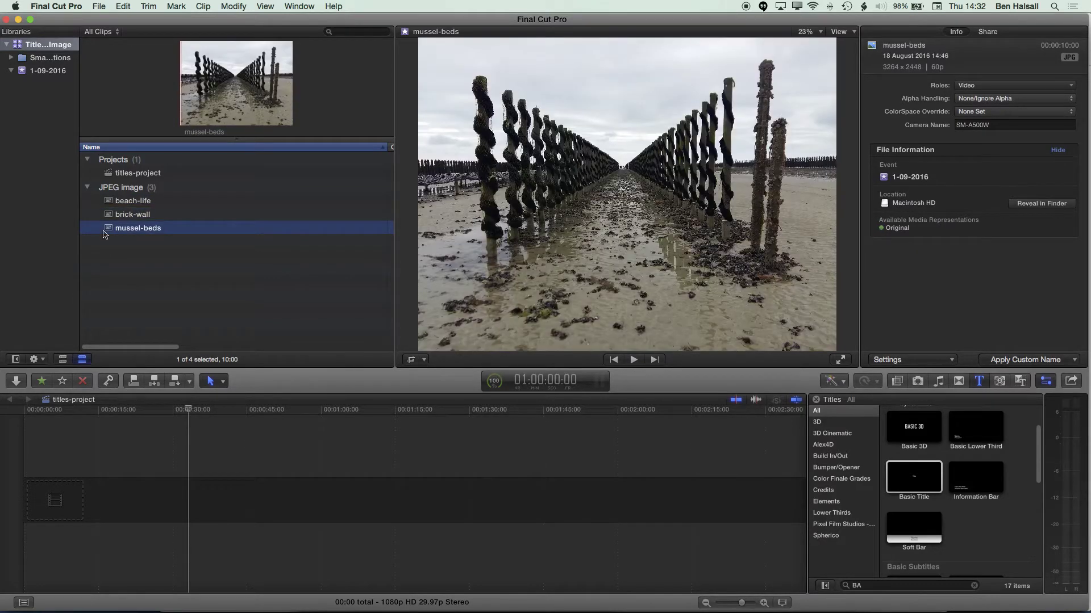
shift+click(110, 202)
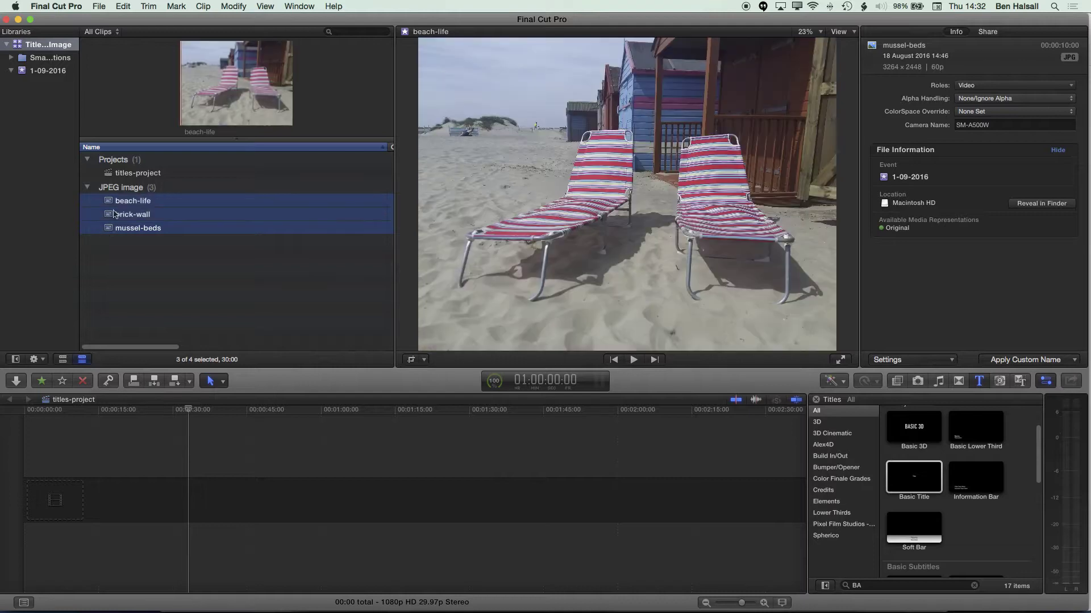
drag(111, 204, 96, 471)
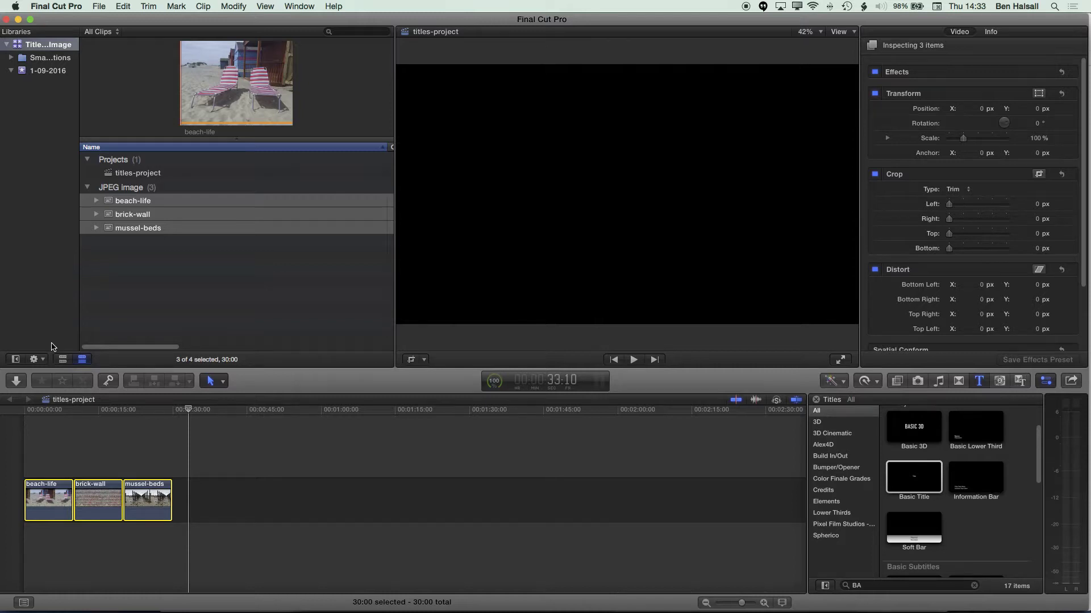
Zoom the timeline to fit the three 10-second clips and park the playhead on beach-life.
key(shift+z)
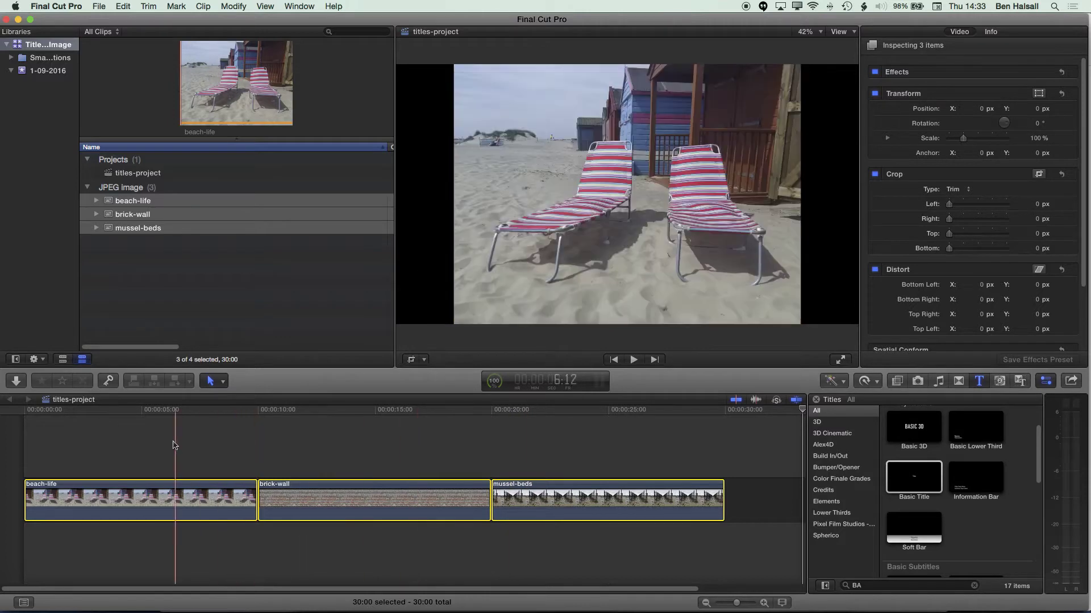
click(153, 413)
drag(153, 412, 138, 413)
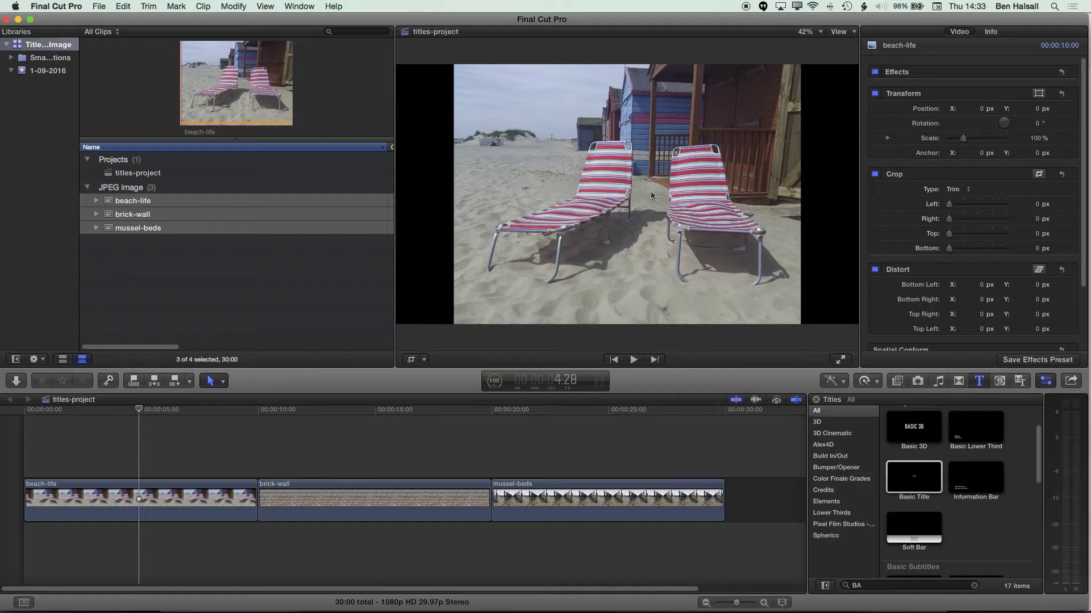
Crop beach-life to a wide band, trimming 357.4 px from the top and 254.6 px from the bottom.
click(411, 360)
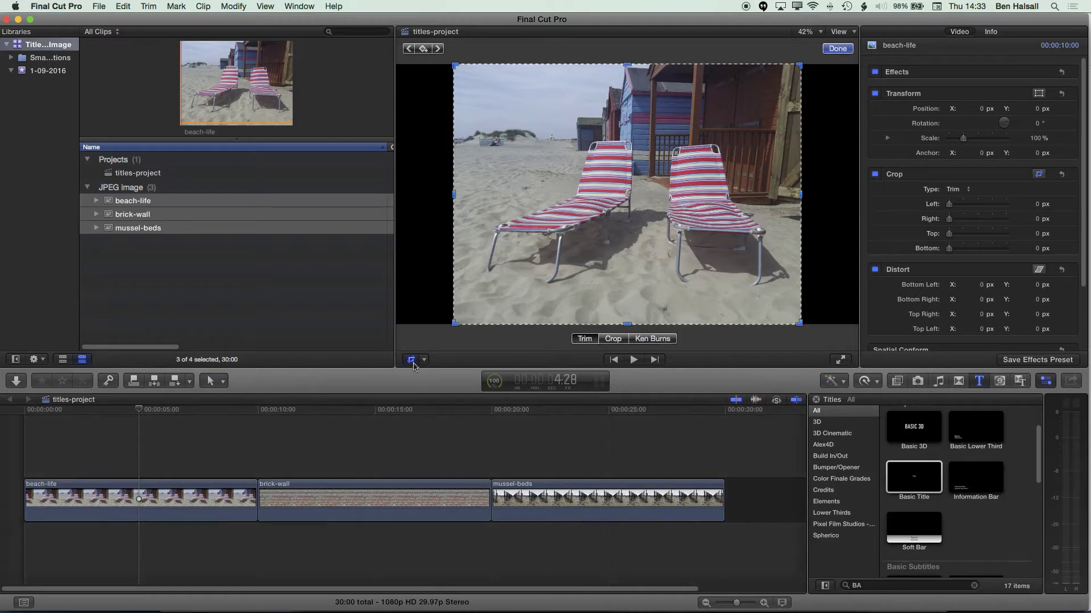
click(613, 340)
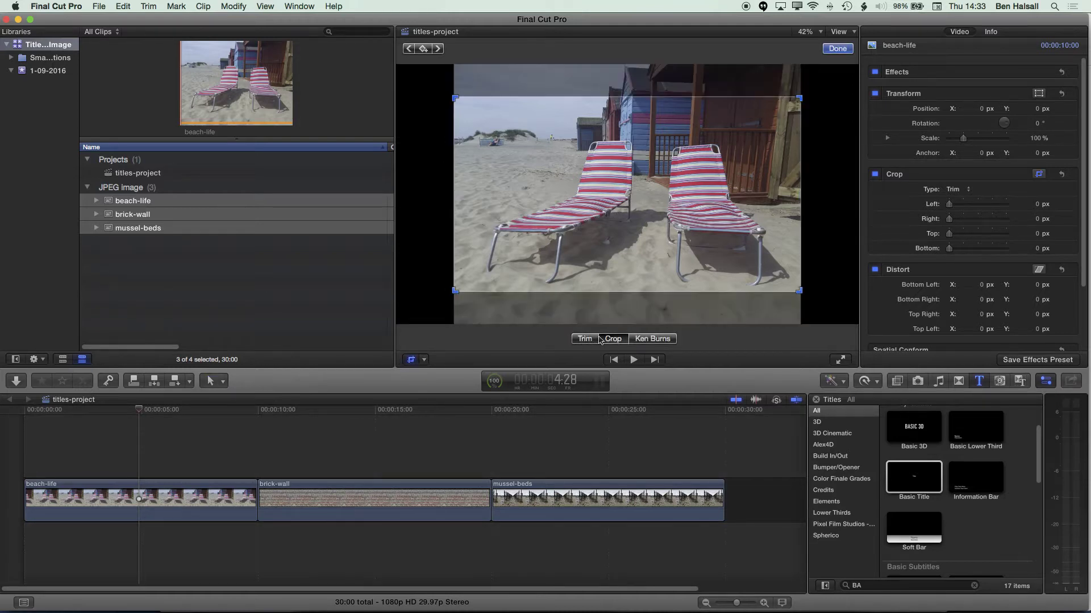
drag(626, 212, 628, 217)
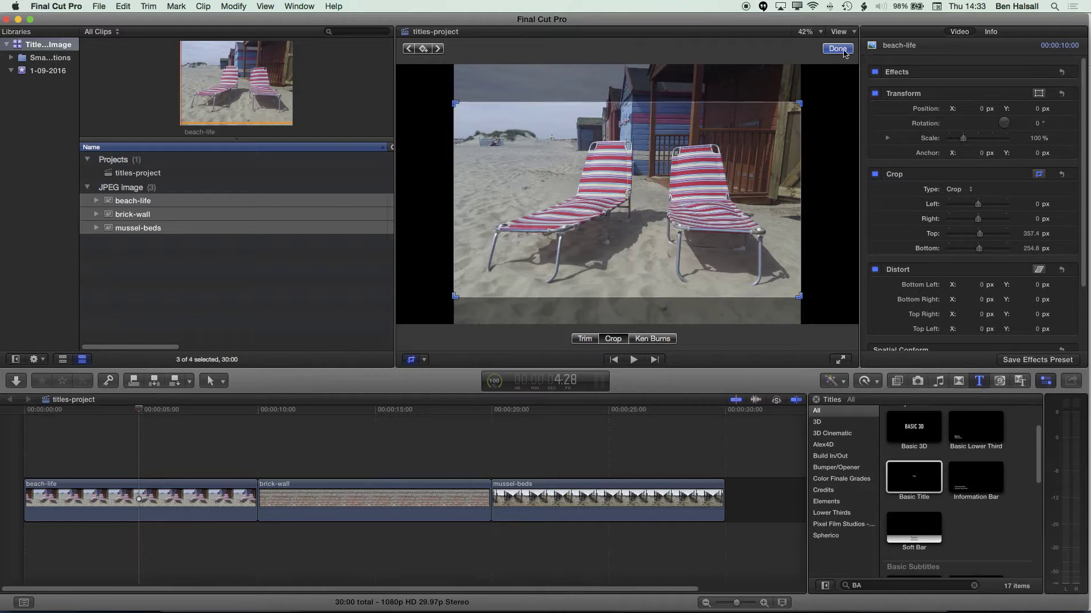
click(837, 49)
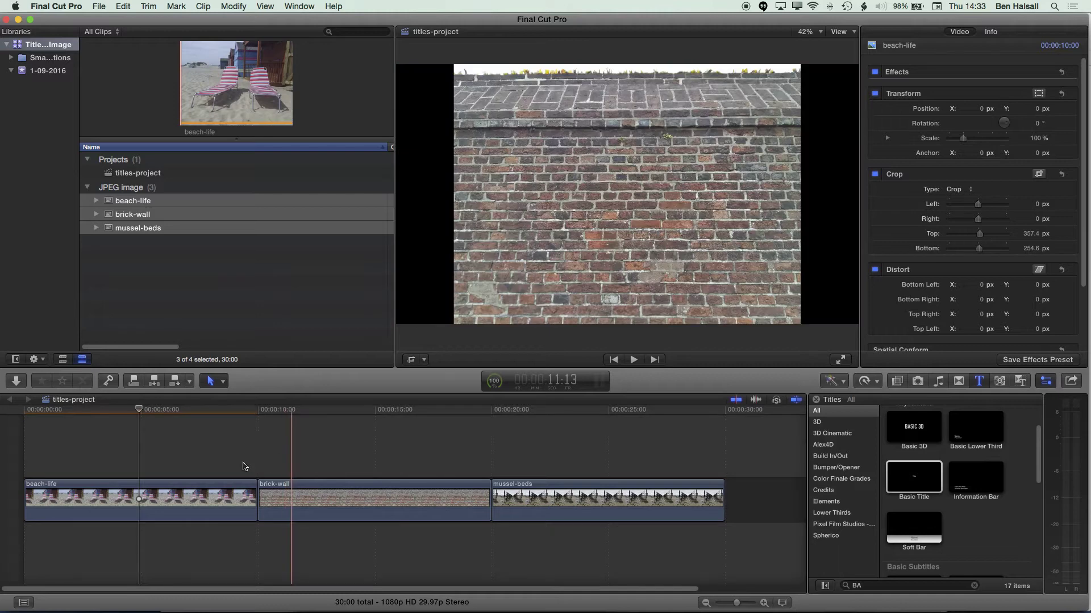
Copy beach-life and paste only its Crop attribute onto brick-wall and mussel-beds.
click(174, 499)
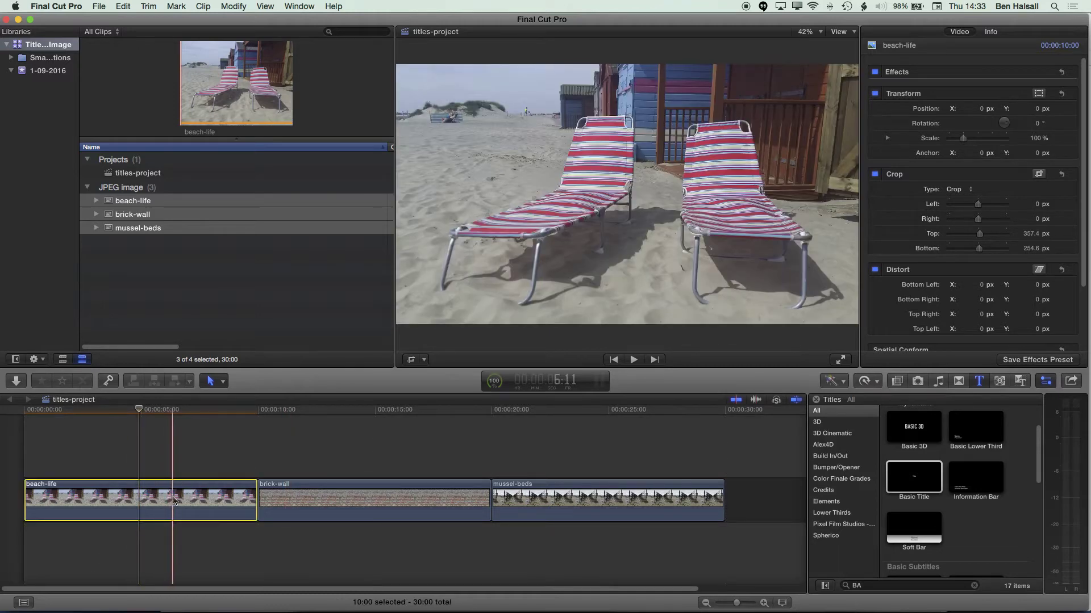
click(123, 5)
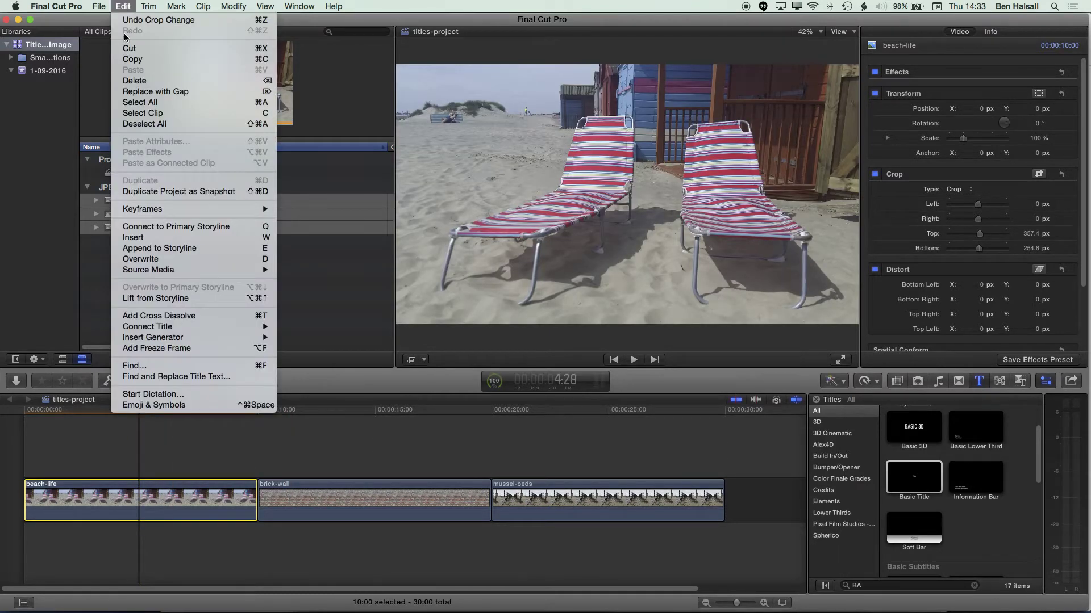
click(128, 60)
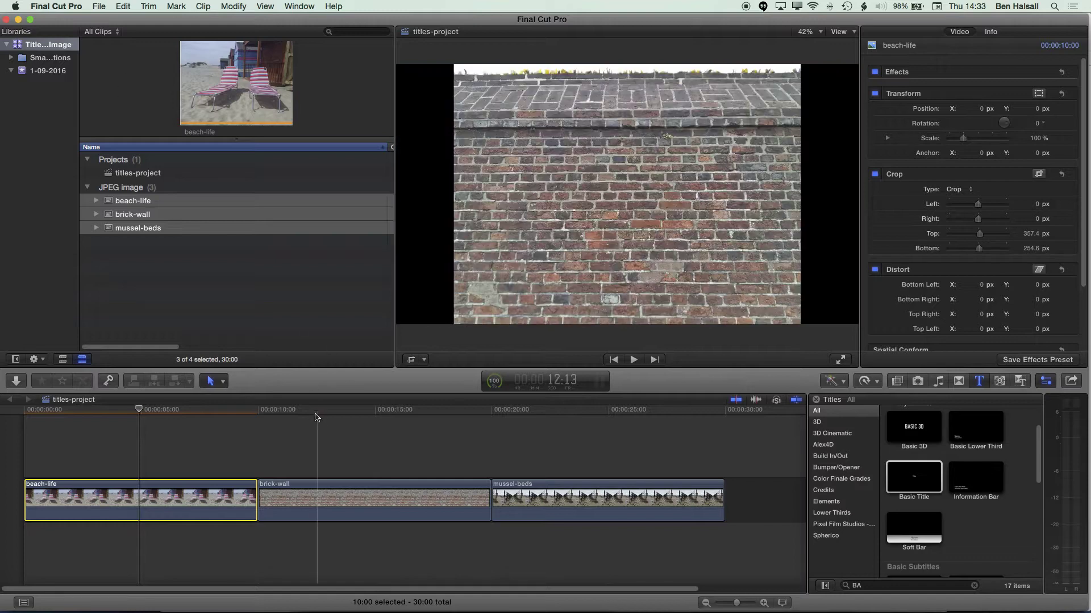
drag(409, 453, 558, 528)
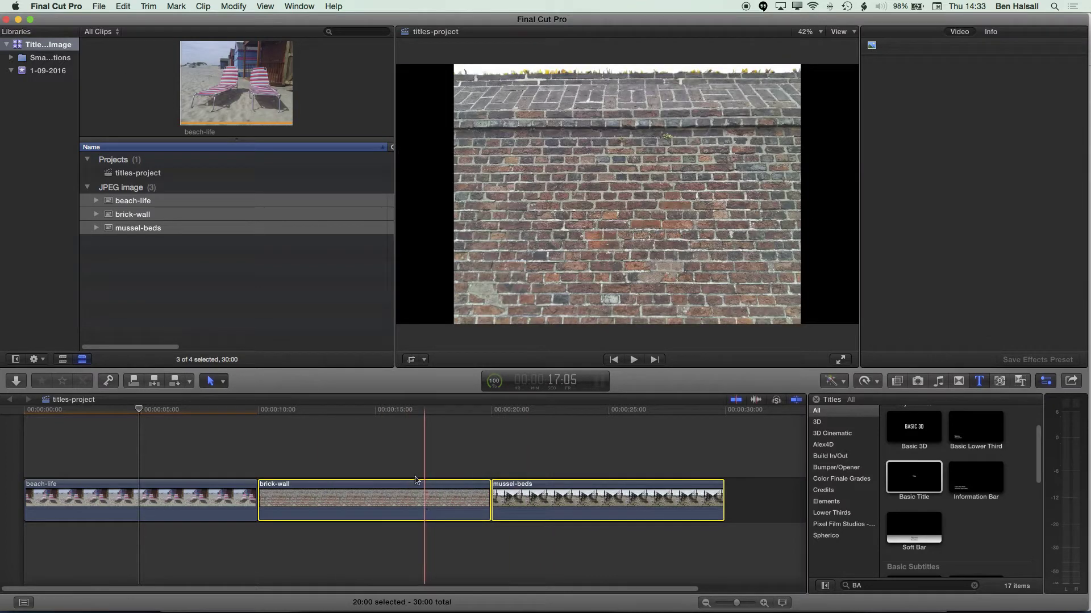
click(123, 5)
click(156, 141)
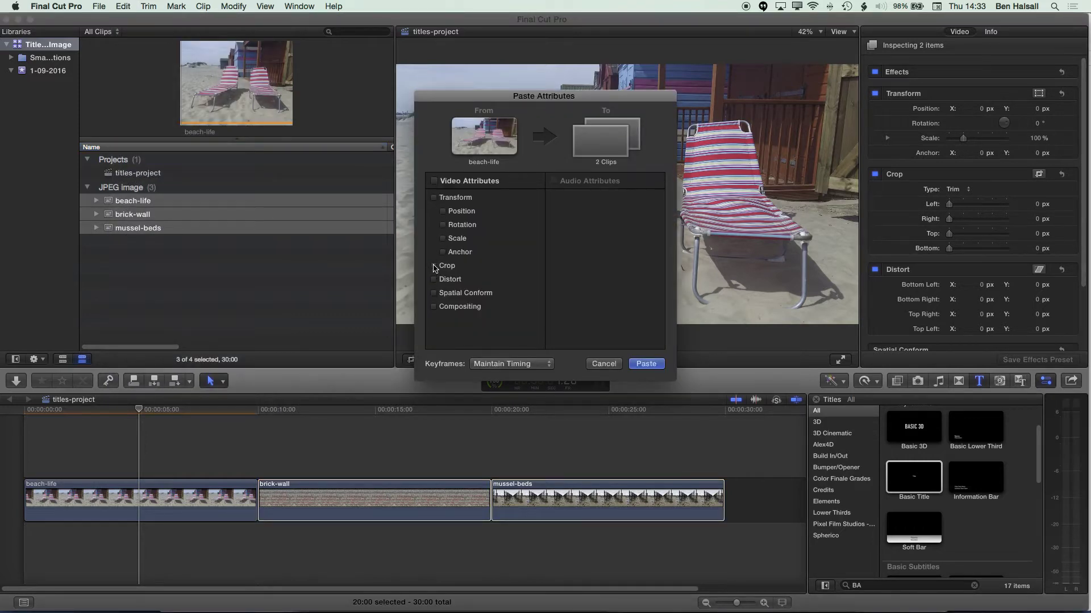
click(645, 364)
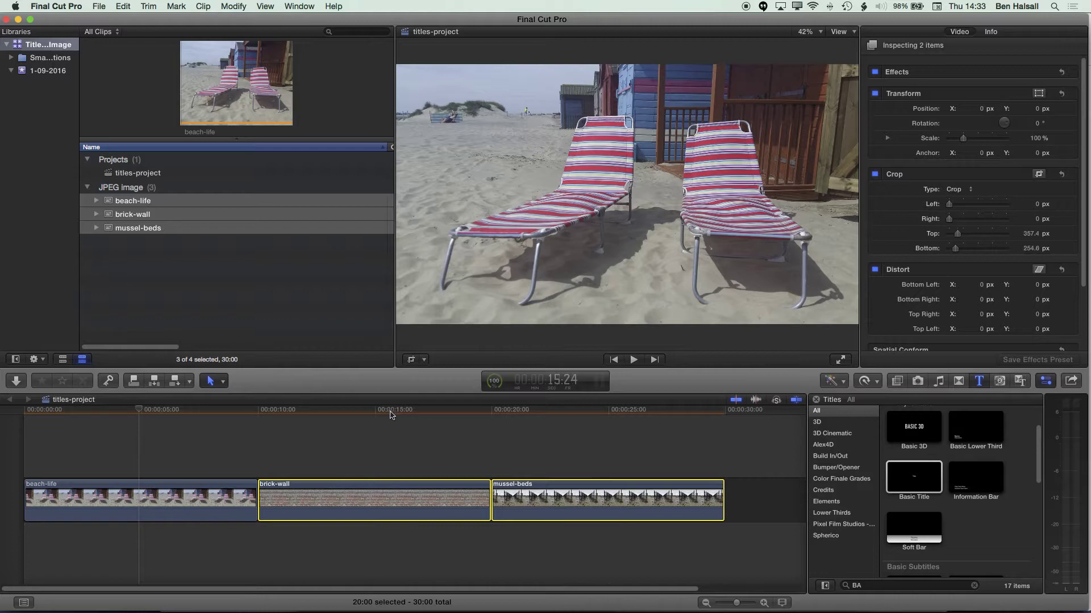
click(355, 410)
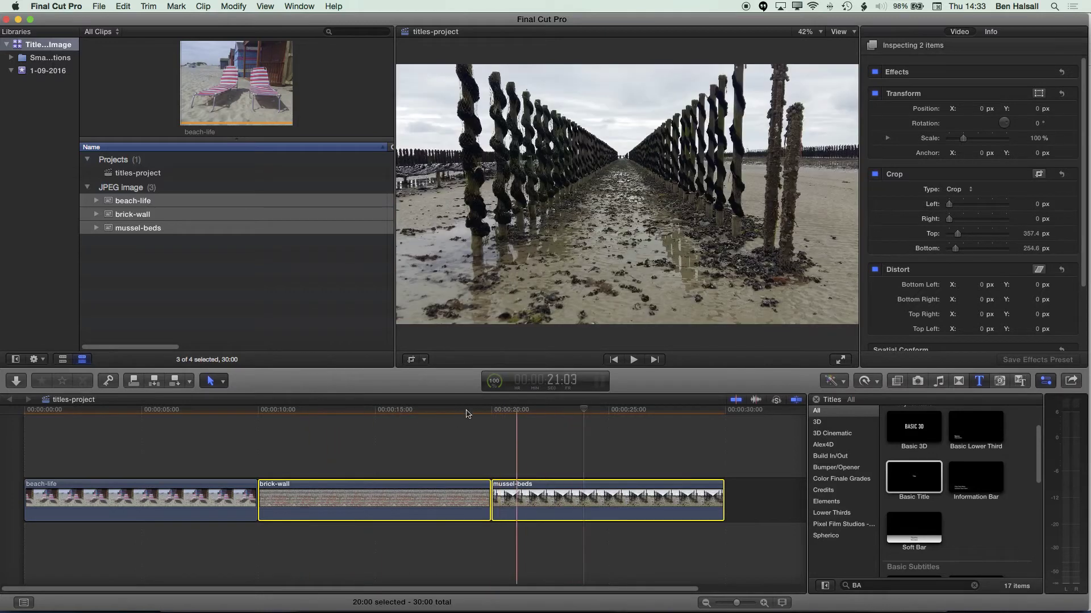
Check the pasted crop on mussel-beds, then select that clip alone.
click(426, 410)
click(559, 449)
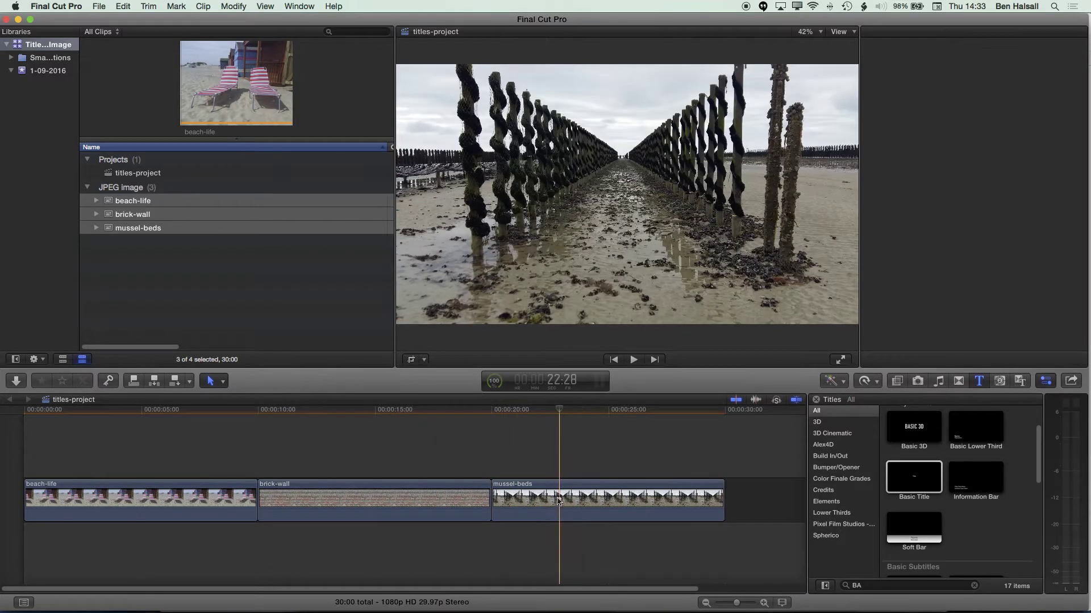
click(549, 486)
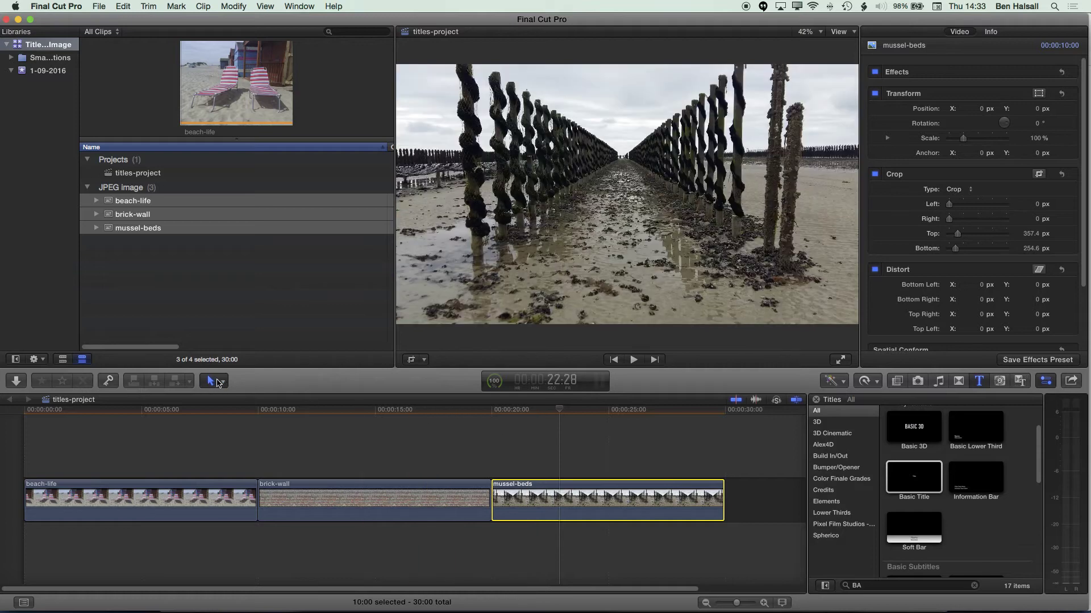
Raise the mussel-beds crop to Top 130 px, Bottom 482 px, then show the Solids generators.
click(412, 360)
drag(608, 216, 610, 192)
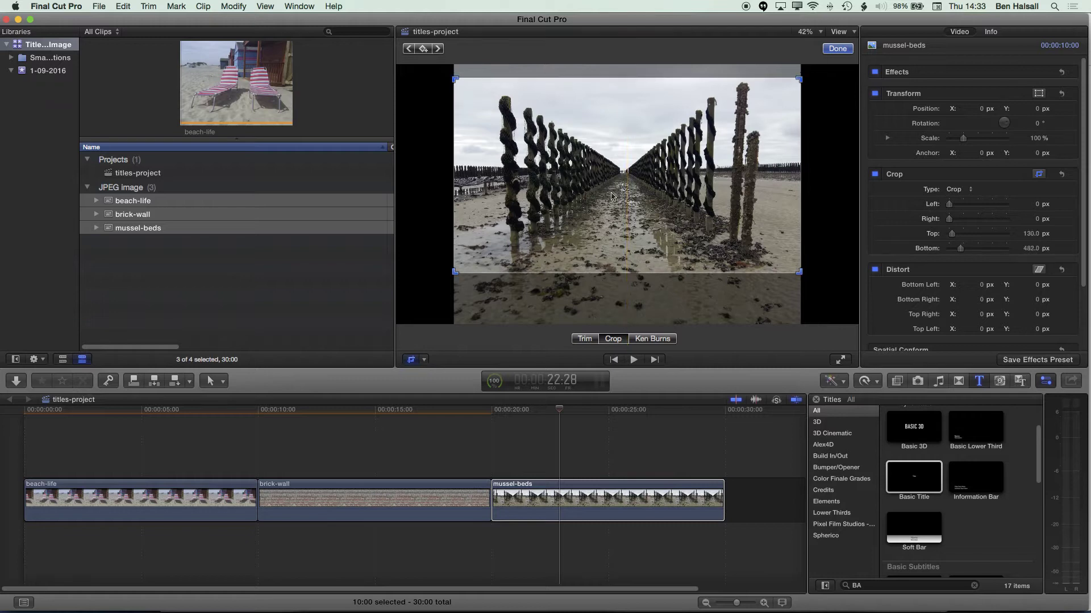
click(837, 48)
click(121, 409)
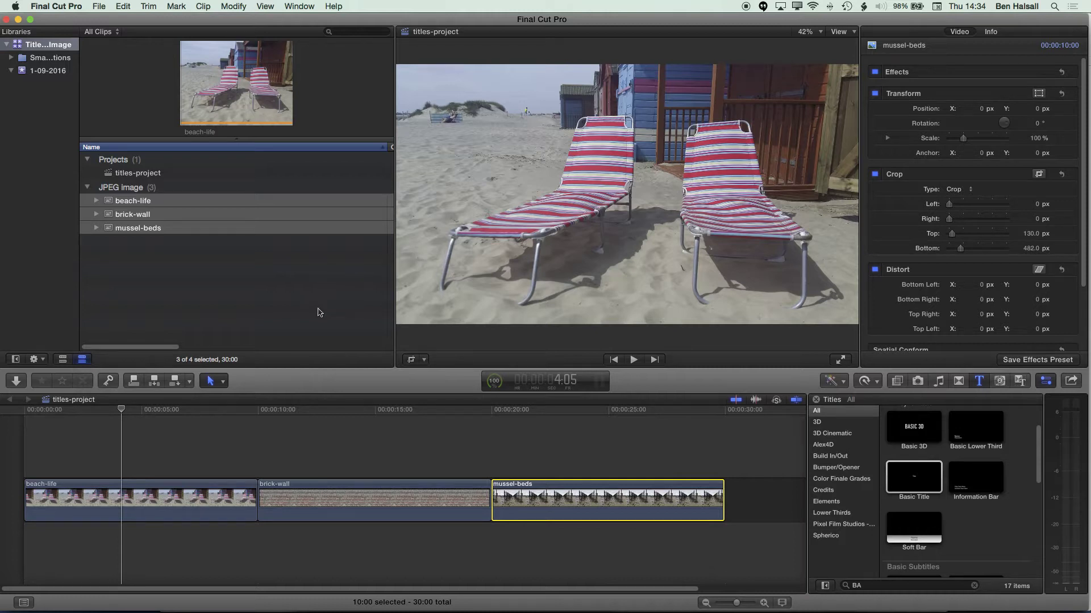
click(1001, 382)
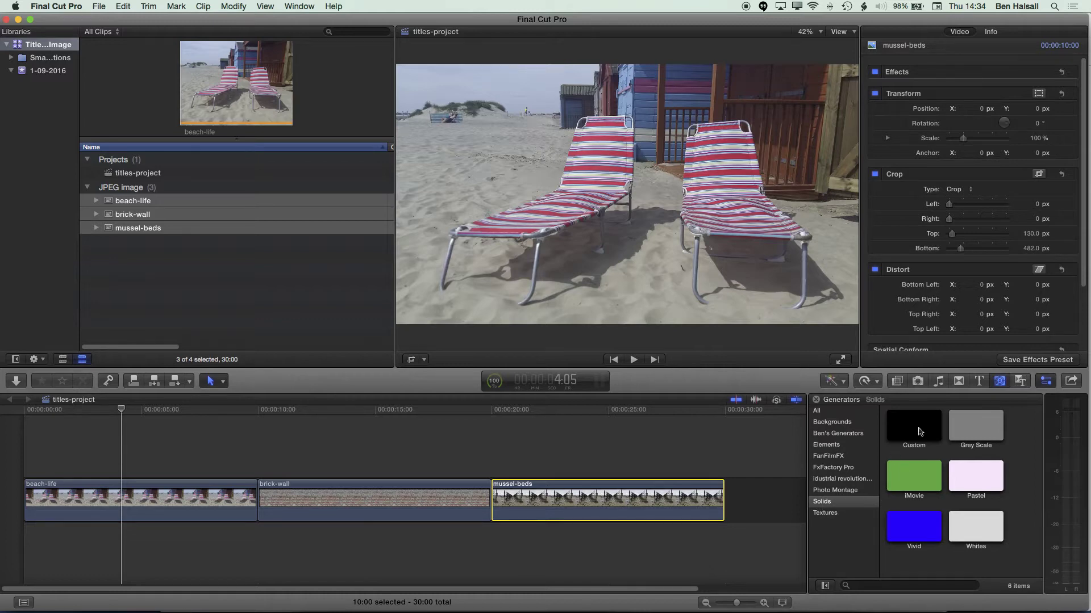
Place a 10-second black Custom solid above the beach-life clip.
click(920, 432)
drag(915, 433, 192, 425)
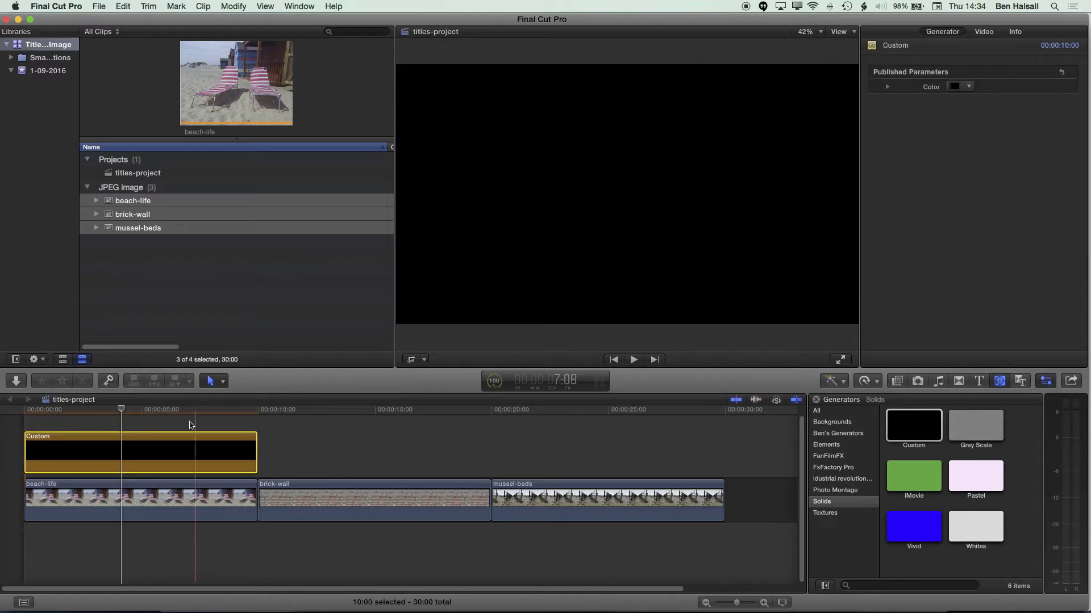
drag(102, 368, 62, 328)
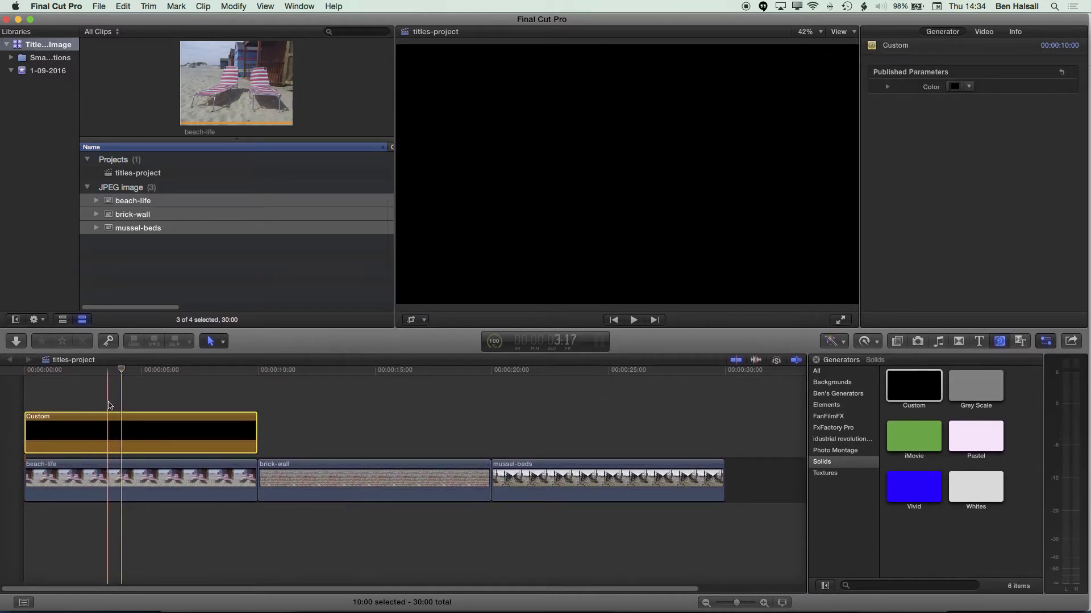
Return the playhead to the project start and show the Titles browser.
click(32, 371)
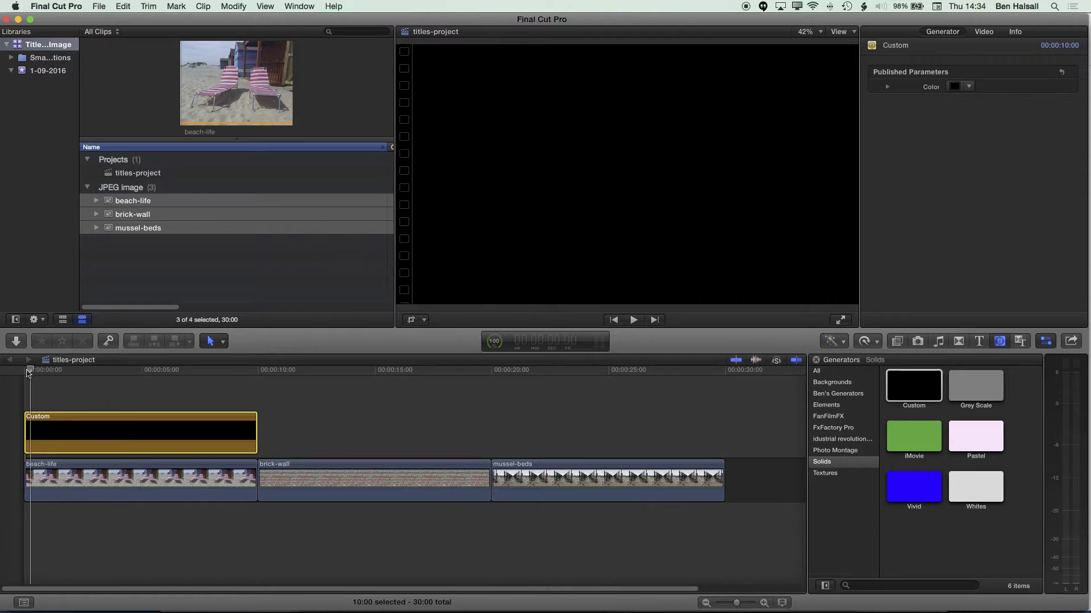
key(Home)
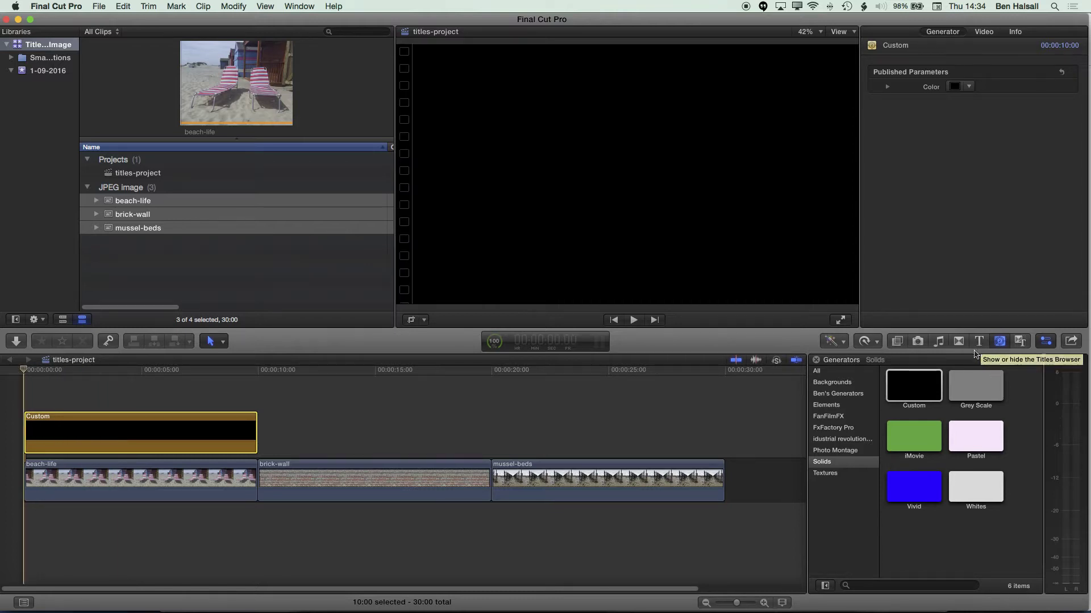
click(980, 345)
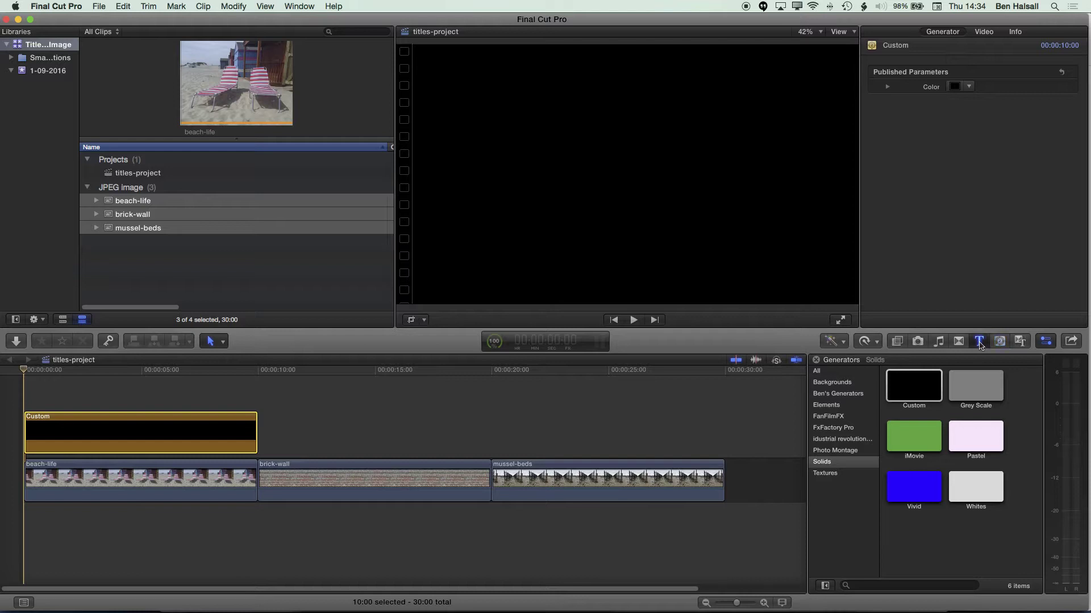
Find Basic Title by searching 'basi' and place it above the black Custom solid.
click(877, 583)
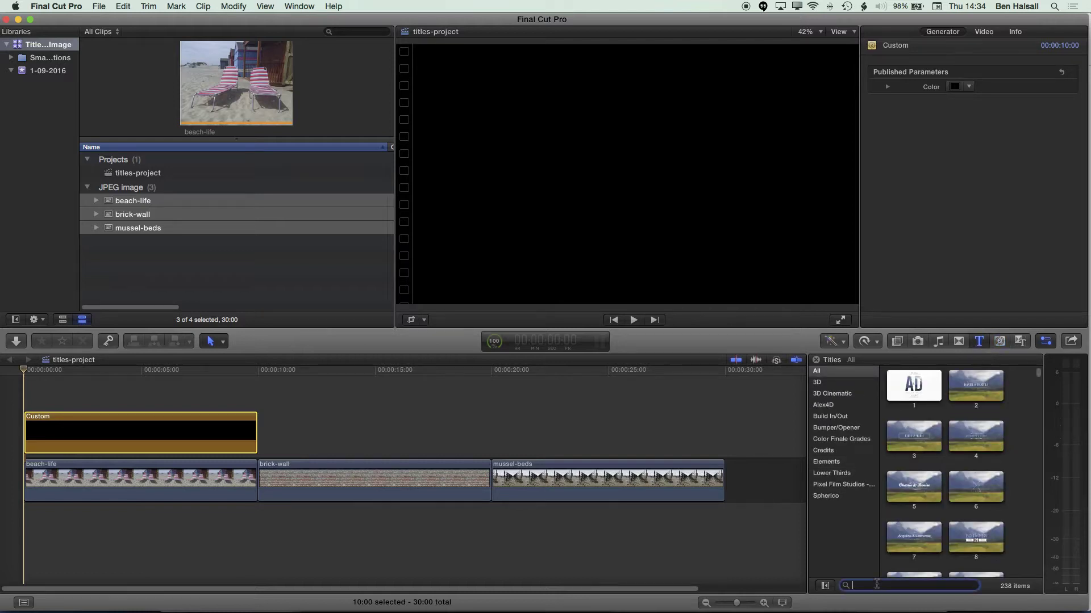
text(basic)
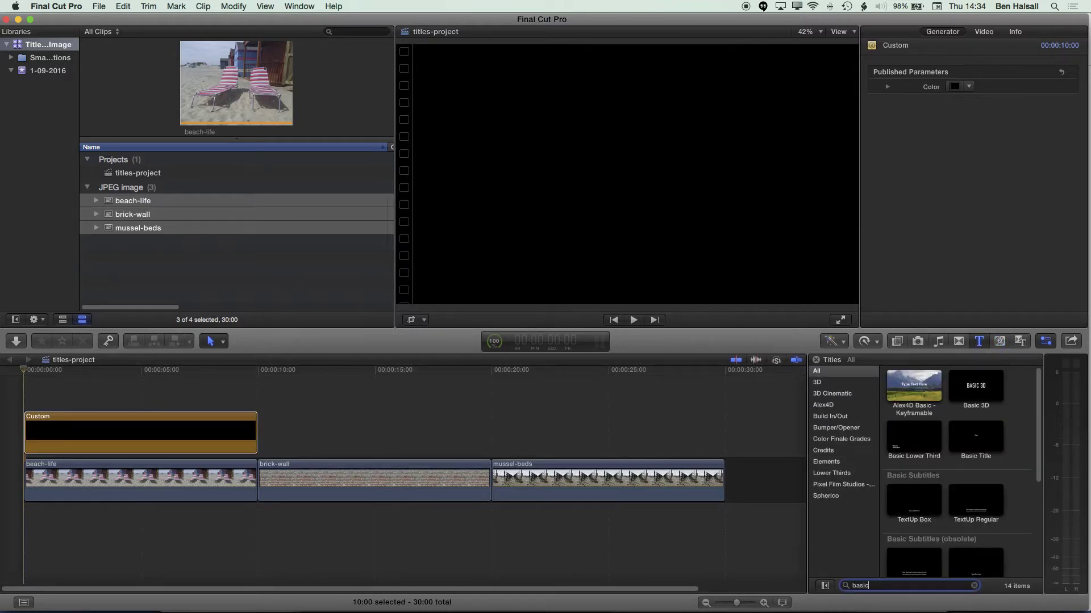
click(976, 445)
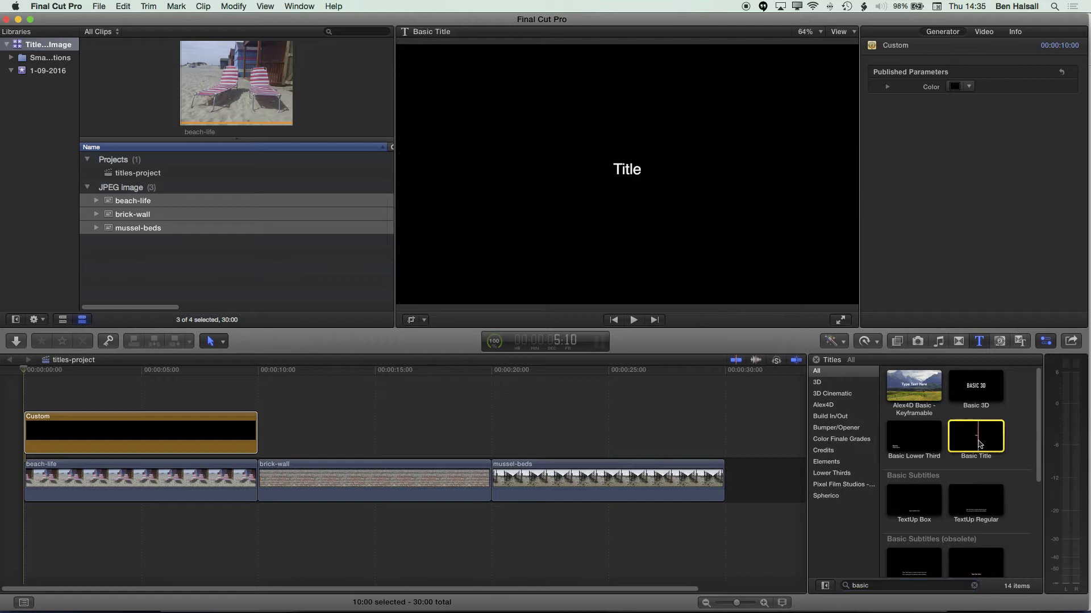
drag(976, 444, 34, 392)
Change the title text to 'Beach Life!', then select the Custom generator.
click(82, 399)
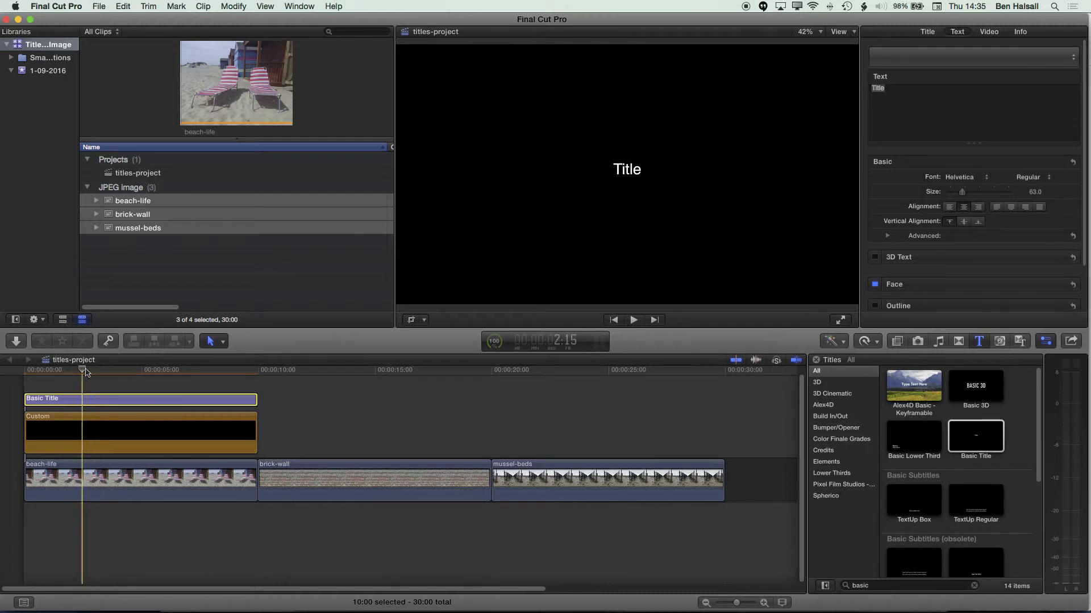
click(894, 91)
text(Beach Life!)
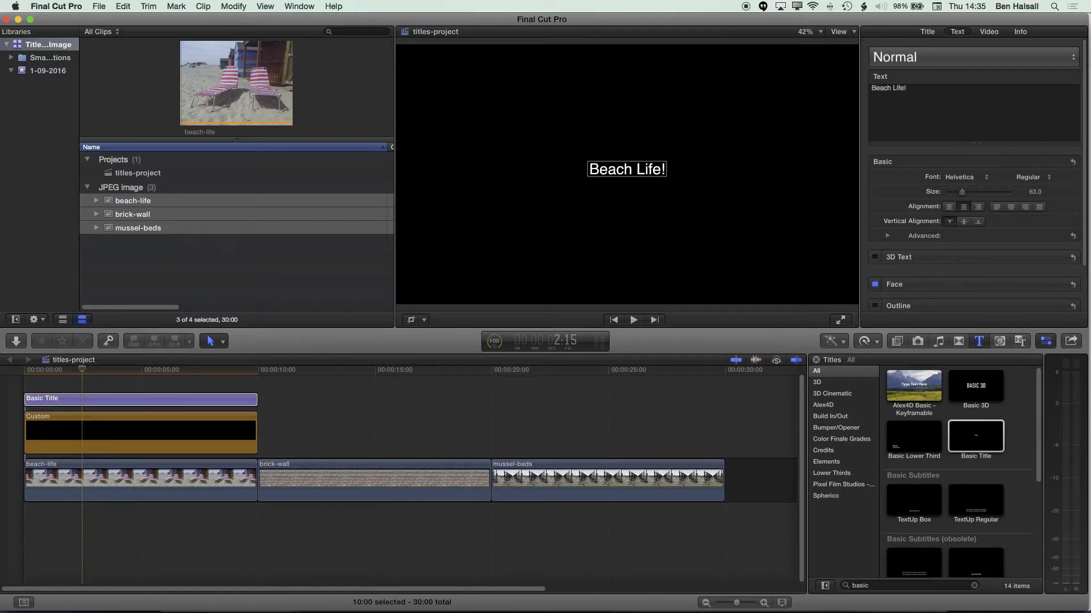
click(614, 175)
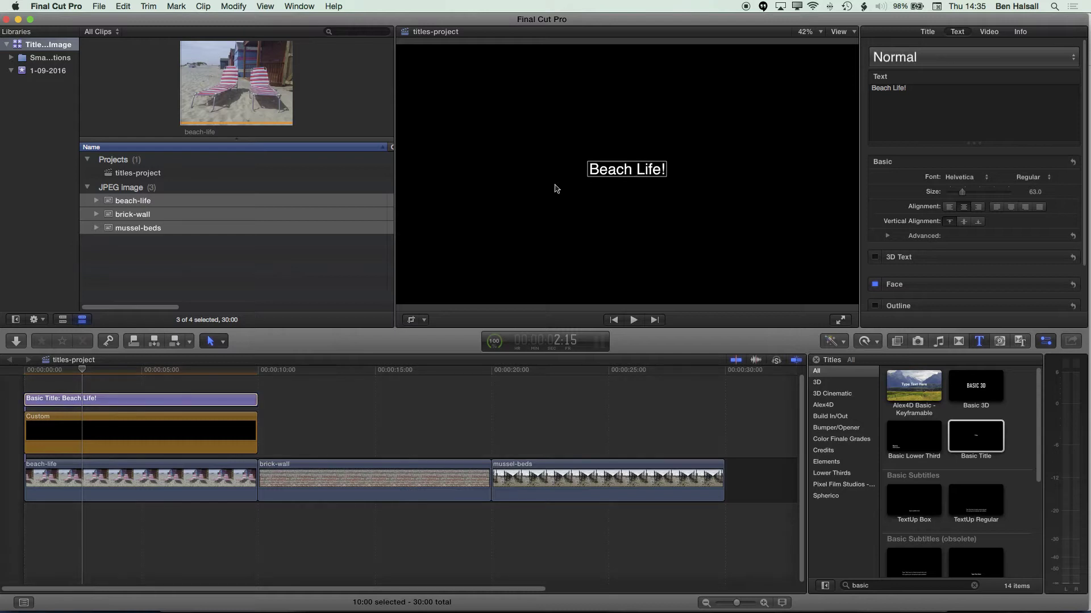
click(126, 436)
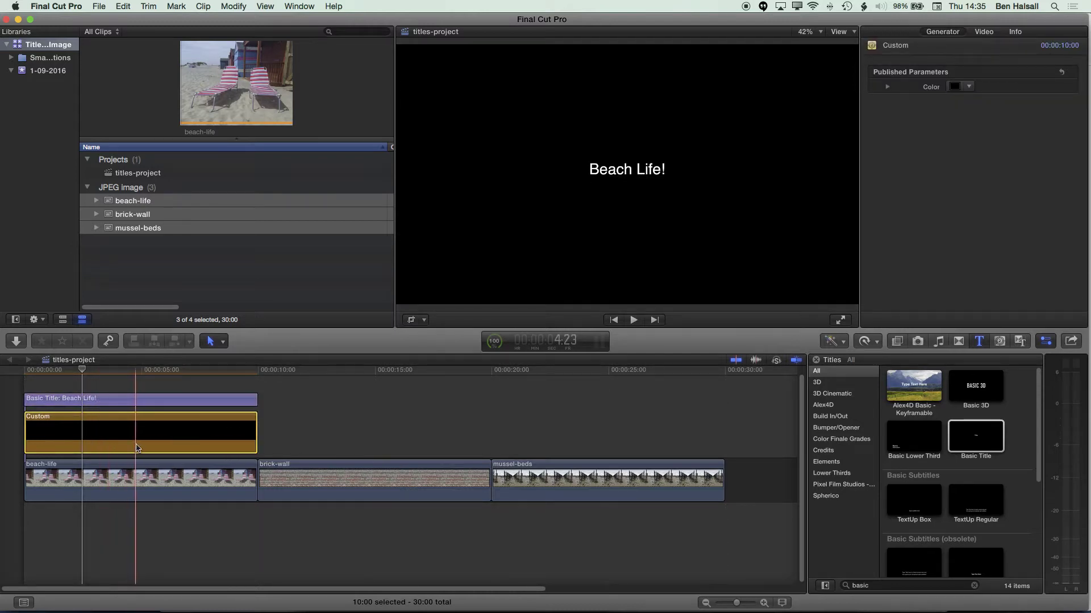
key(v)
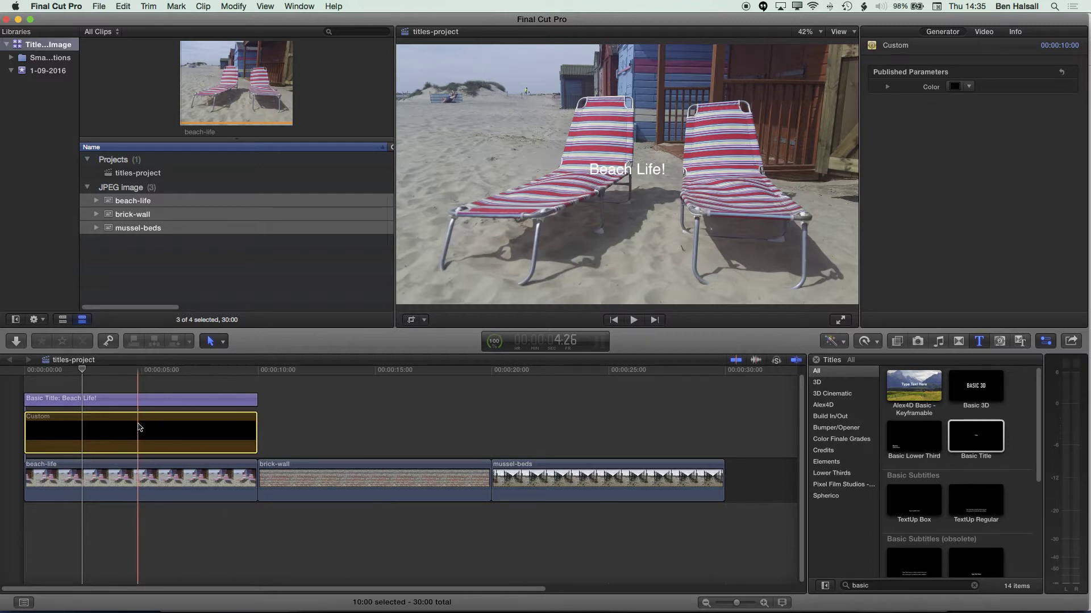
key(v)
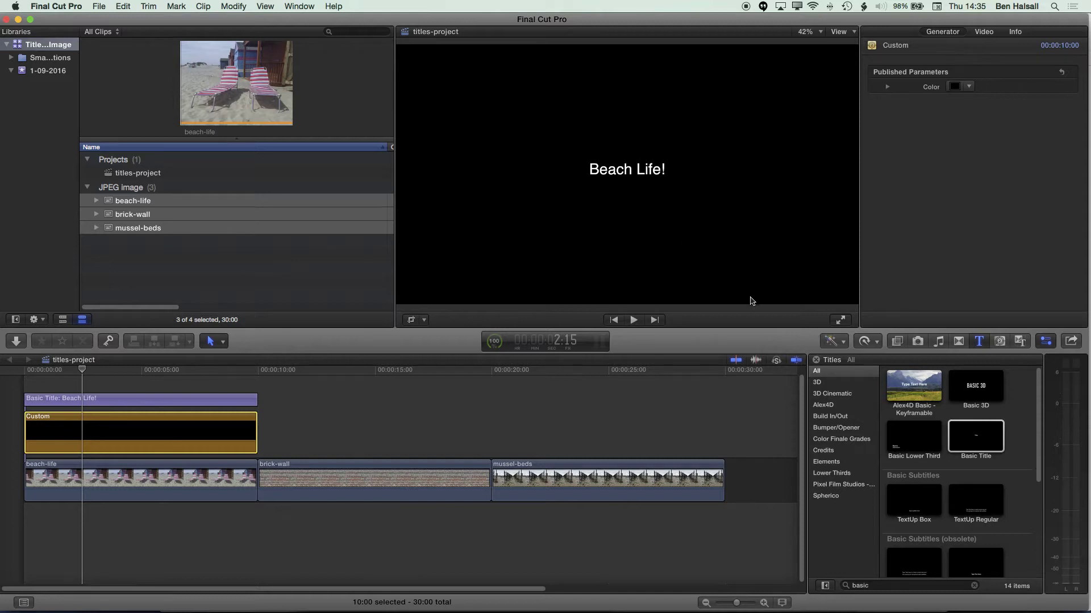
Apply a Draw Mask to the Custom solid and outline a four-point shape around the title.
click(897, 342)
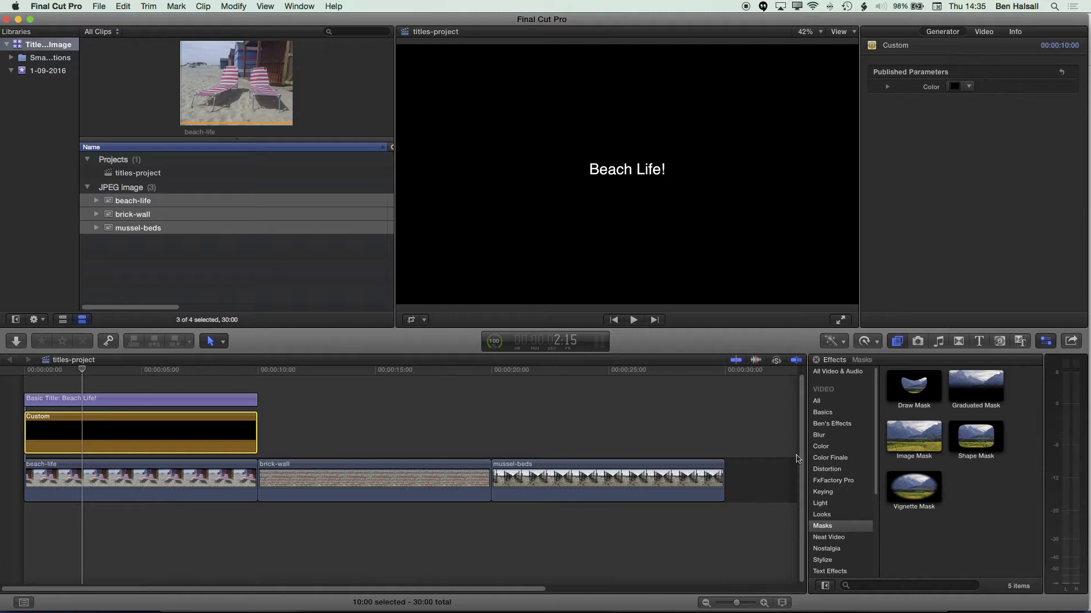
mouse_move(919, 384)
mouse_down()
mouse_move(909, 392)
mouse_move(735, 355)
mouse_move(198, 392)
mouse_move(121, 434)
mouse_up()
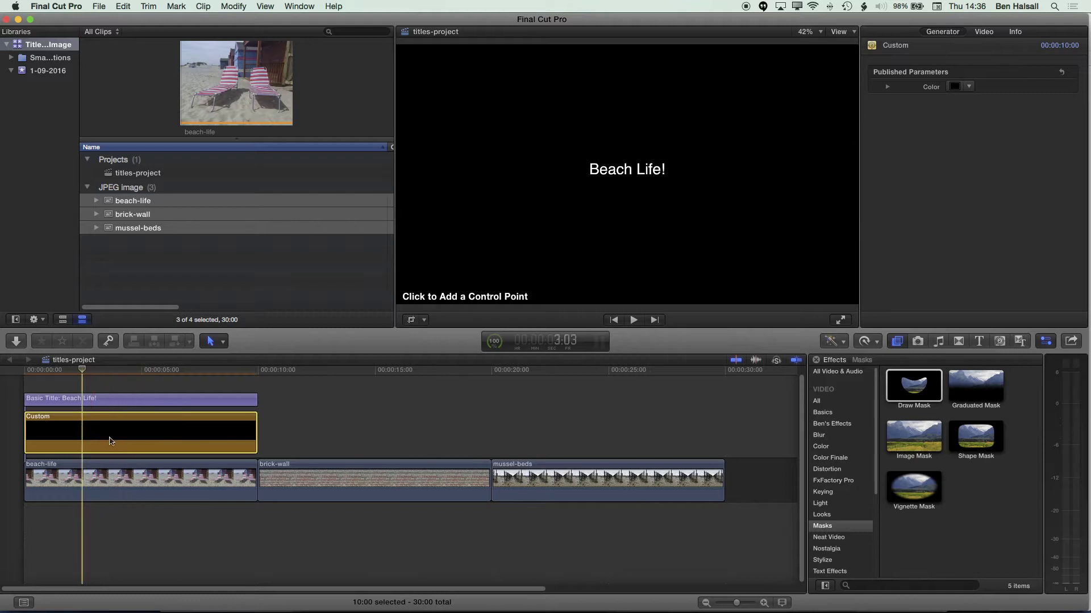
click(548, 209)
click(722, 170)
click(739, 119)
click(564, 104)
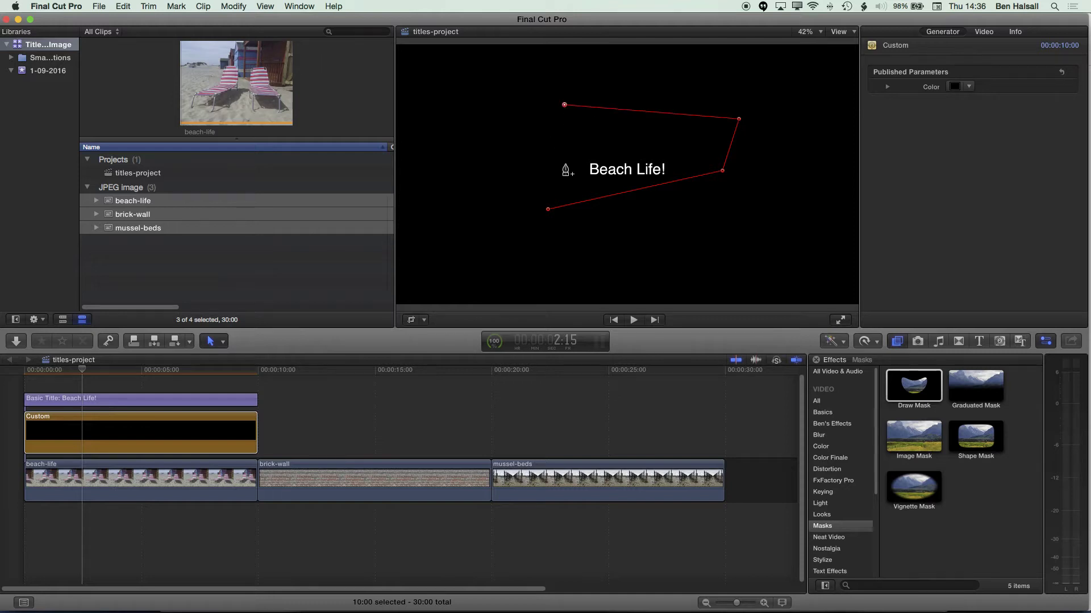
click(547, 209)
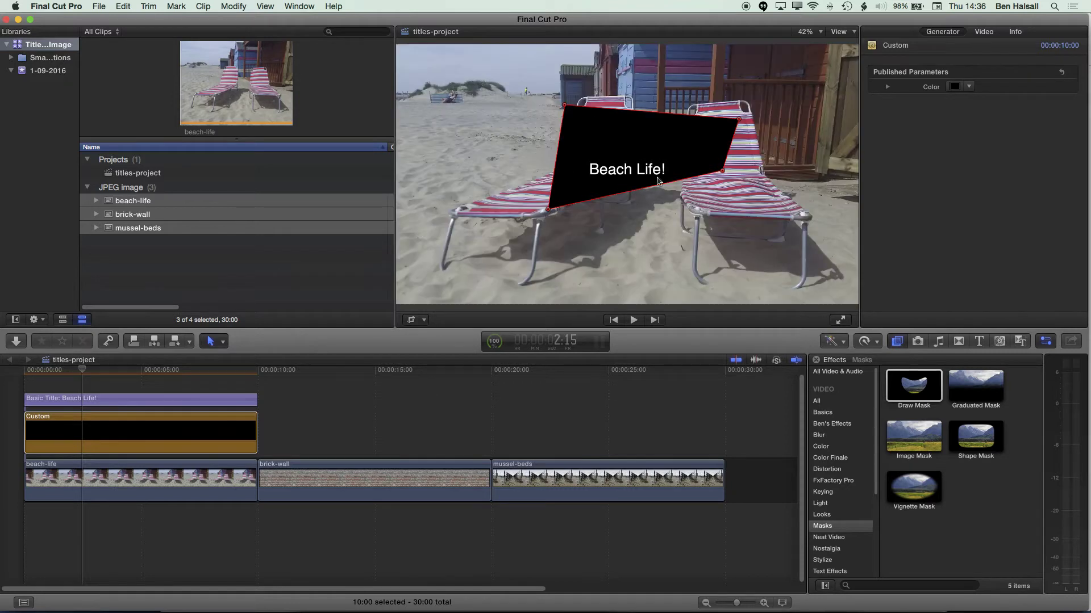
Adjust the mask's four corners into a tilted band behind 'Beach Life!'.
drag(564, 105, 549, 146)
drag(722, 171, 713, 230)
drag(548, 209, 542, 191)
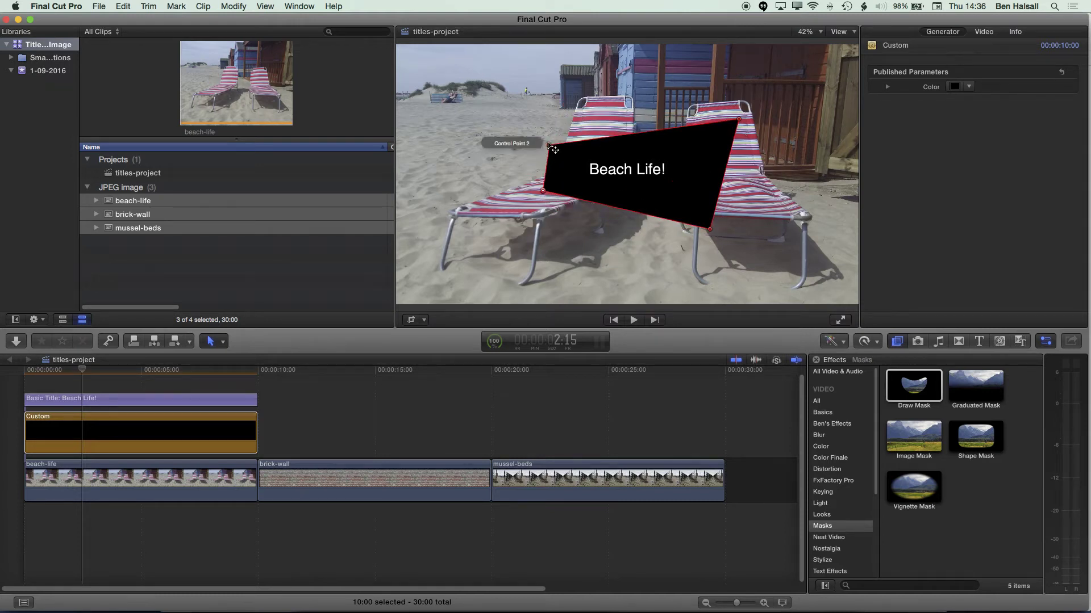
drag(548, 141, 556, 137)
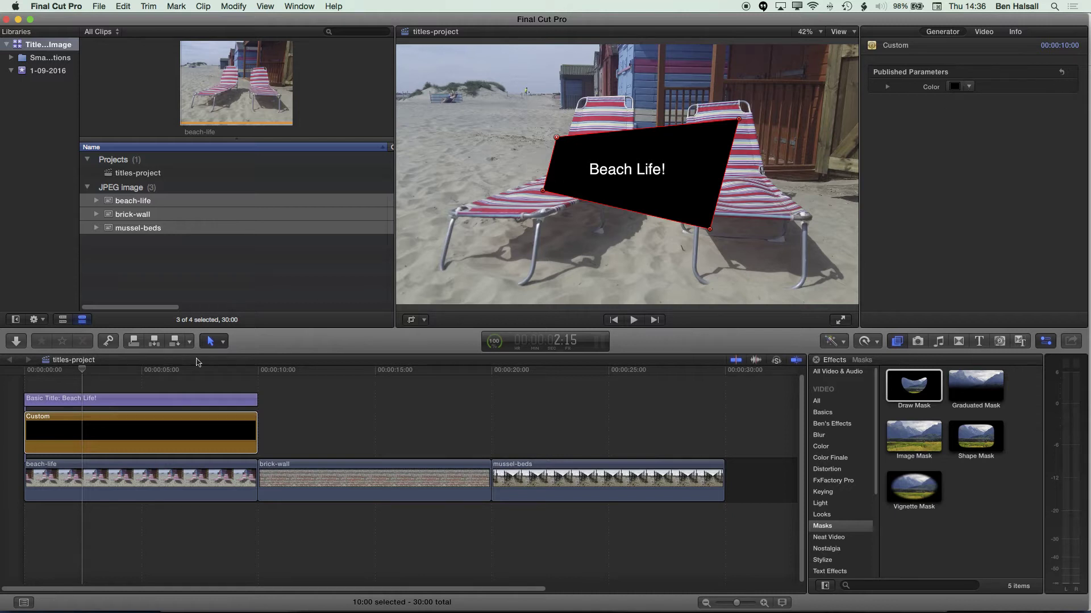
Colour the masked band red (C82848) by sampling the chair's stripe with the eyedropper.
click(955, 87)
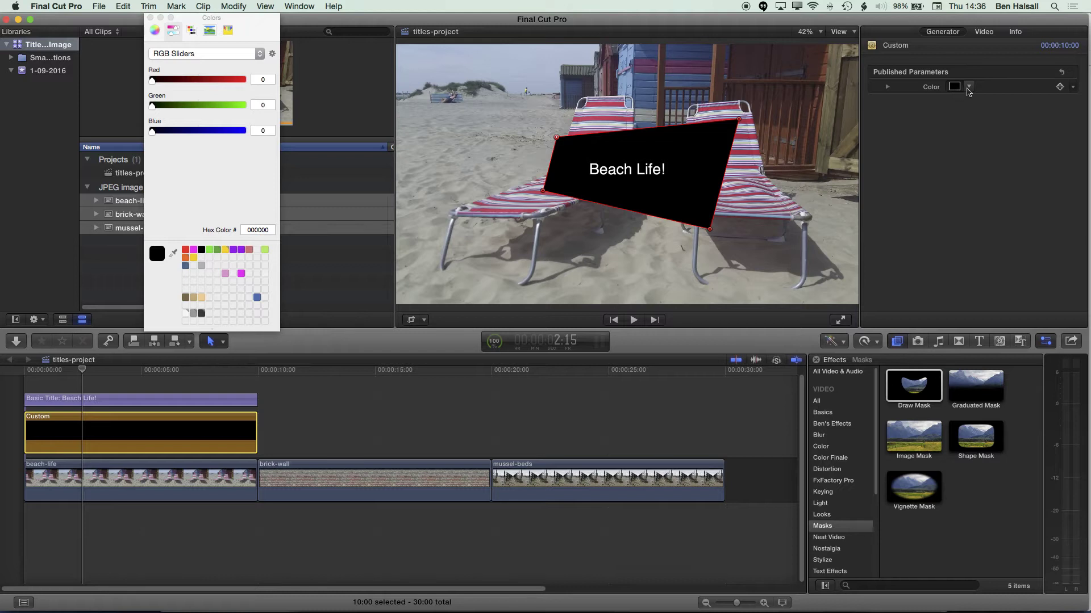
click(969, 86)
drag(972, 105, 1055, 100)
click(173, 253)
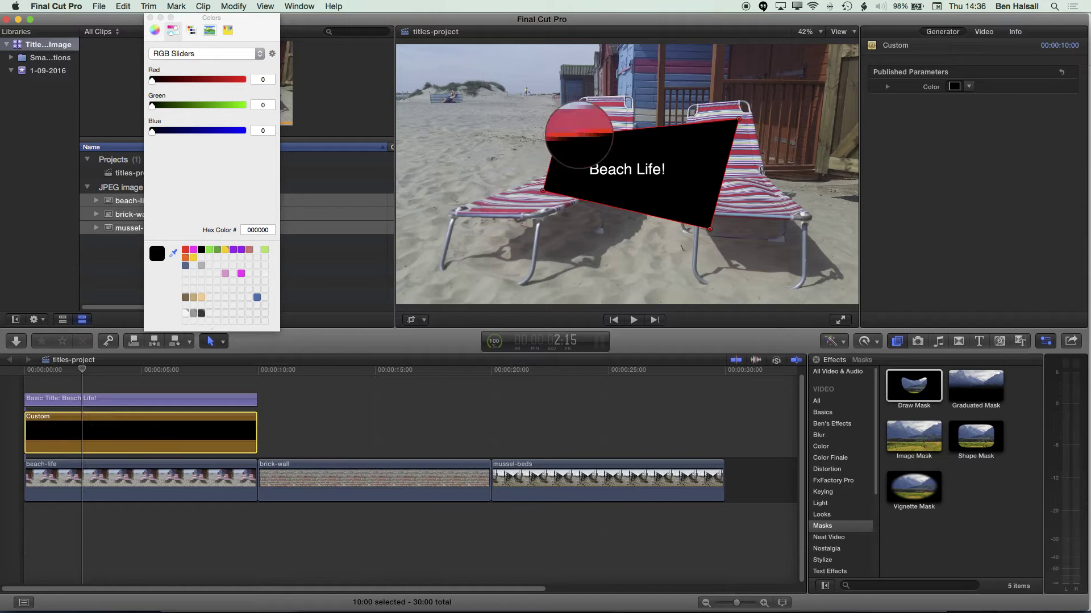
click(598, 121)
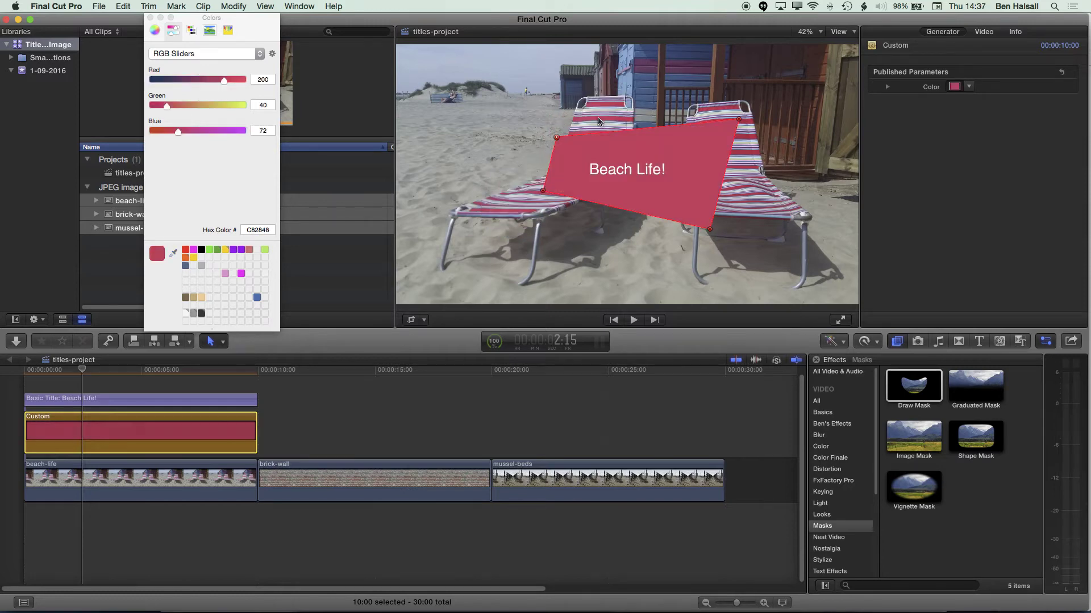
click(142, 540)
click(529, 184)
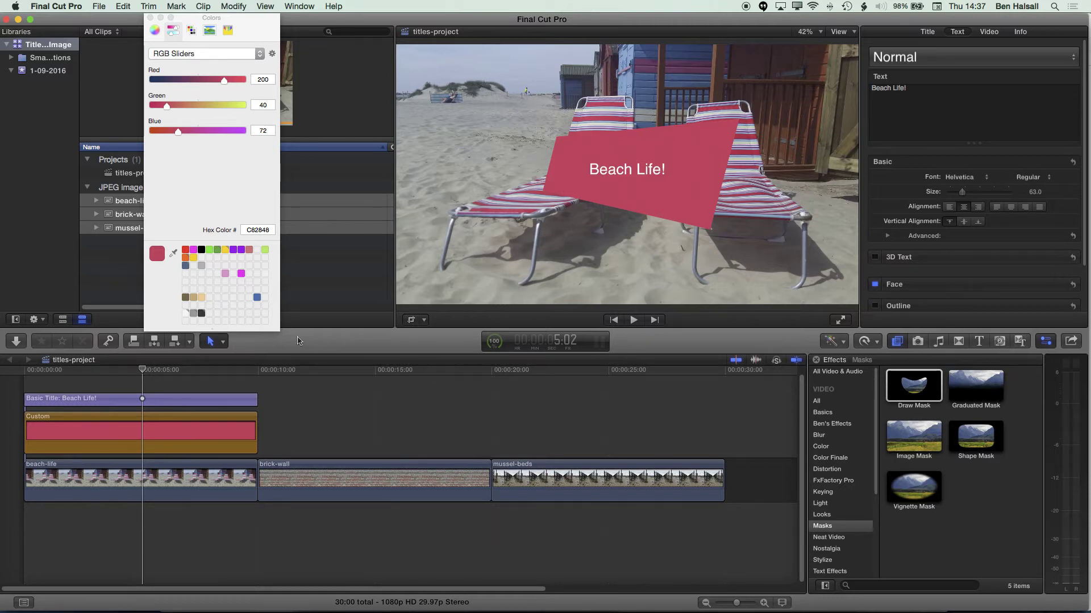
Select the Custom generator and bring up its video settings in the inspector.
click(166, 432)
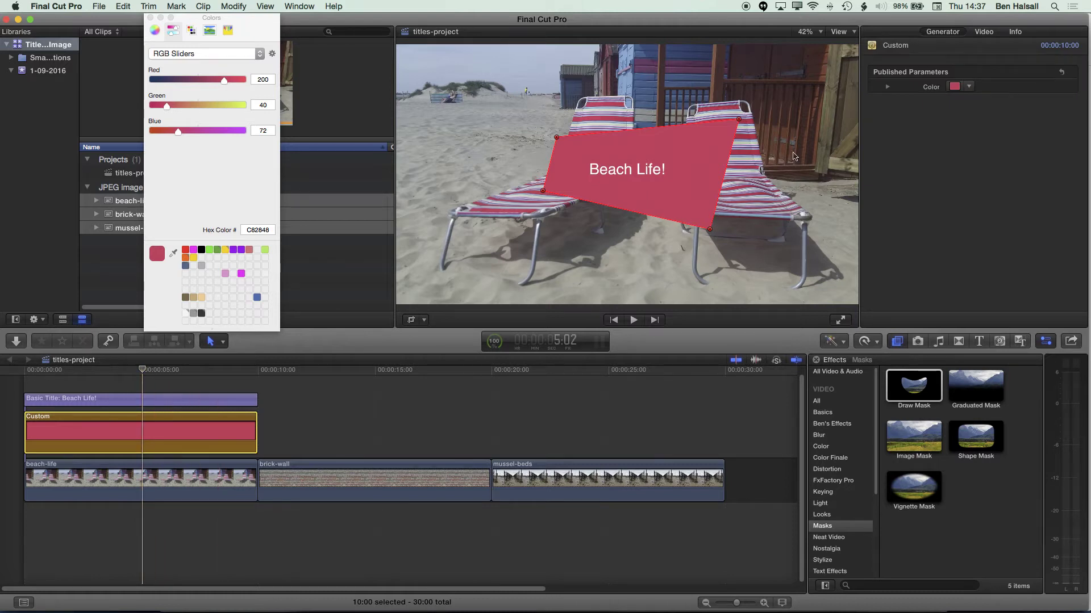
click(986, 32)
drag(1087, 76, 1086, 238)
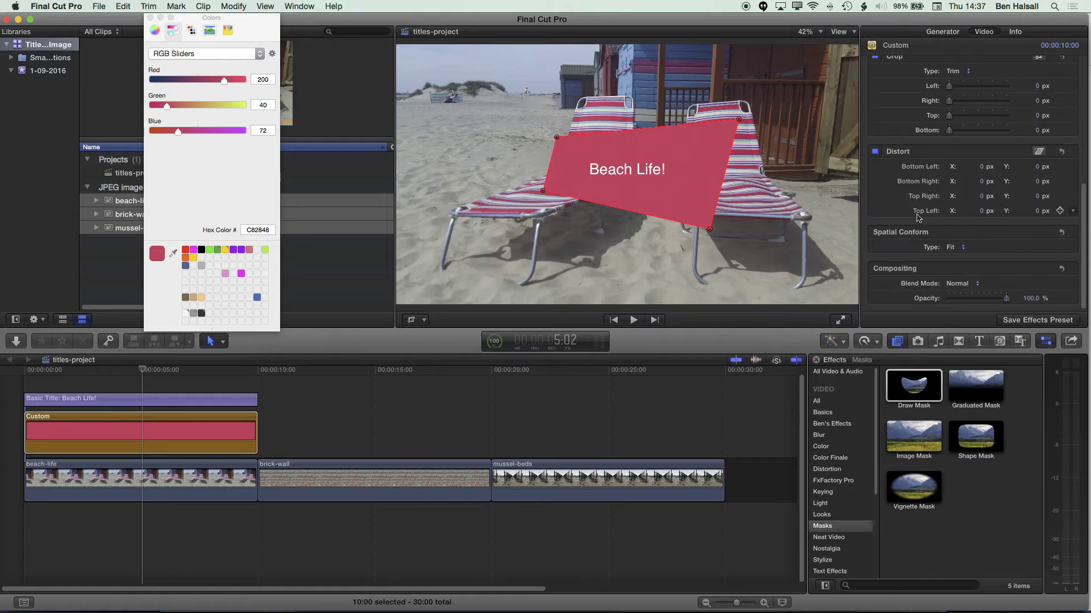
click(299, 6)
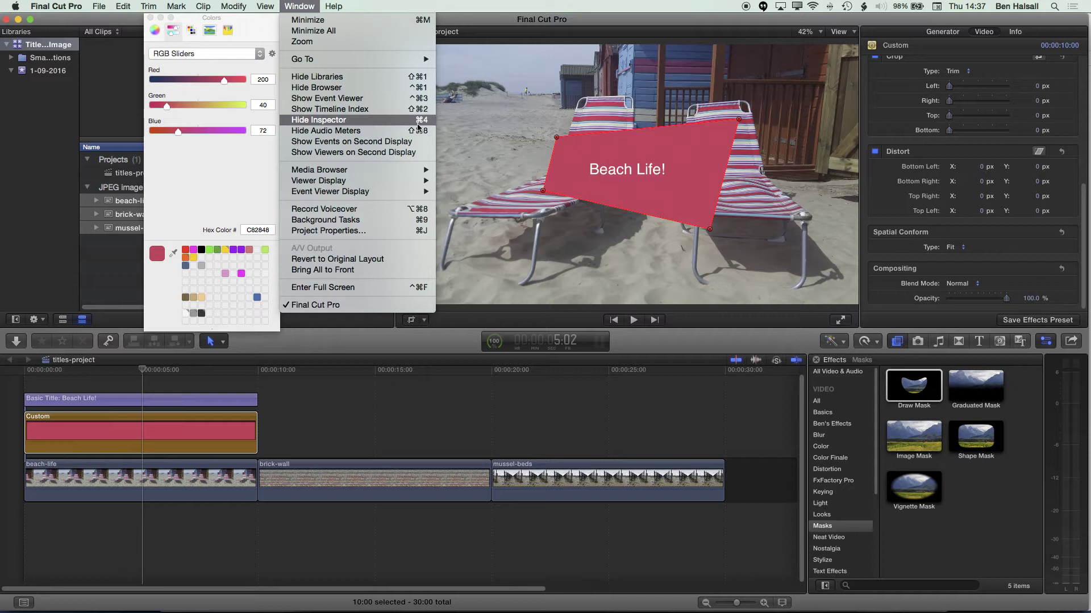
click(905, 24)
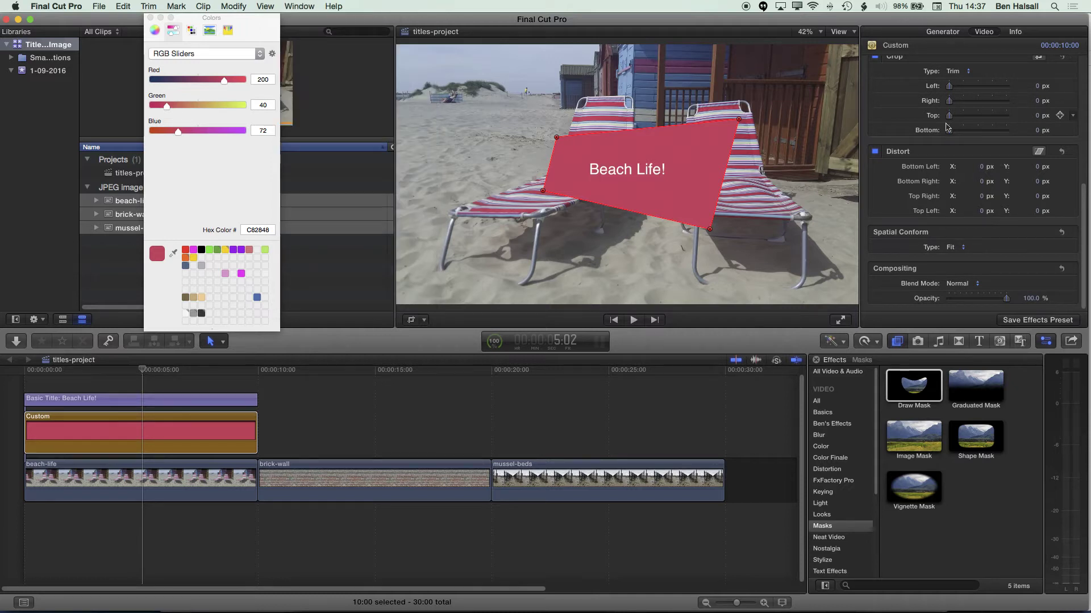
mouse_move(1006, 301)
mouse_down()
mouse_move(984, 303)
mouse_move(1013, 305)
mouse_up()
Set the red band's blend mode to Darken, after briefly trying Multiply.
click(959, 284)
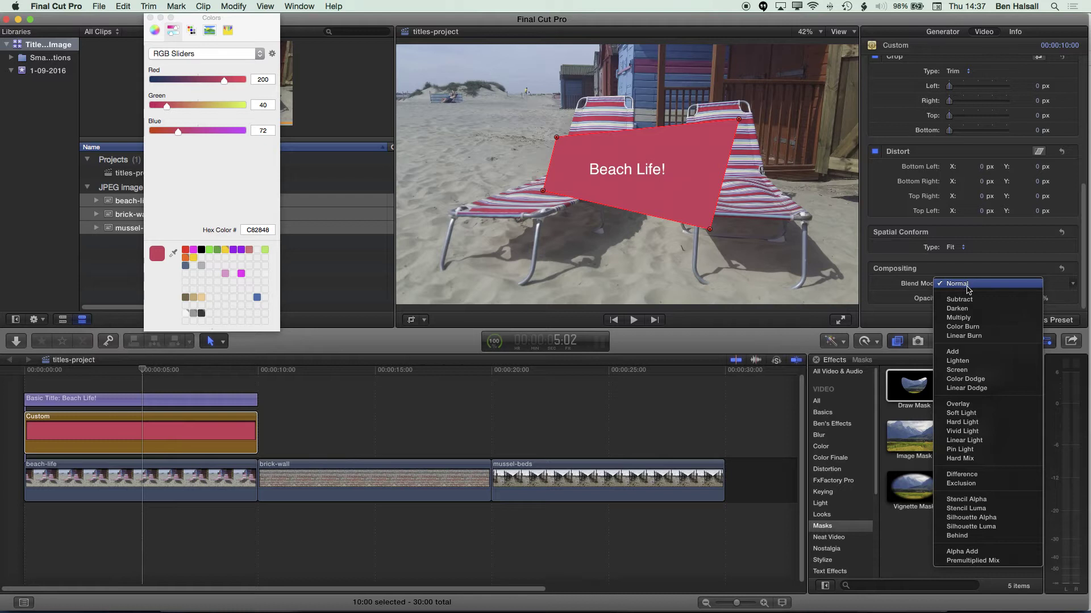
click(966, 309)
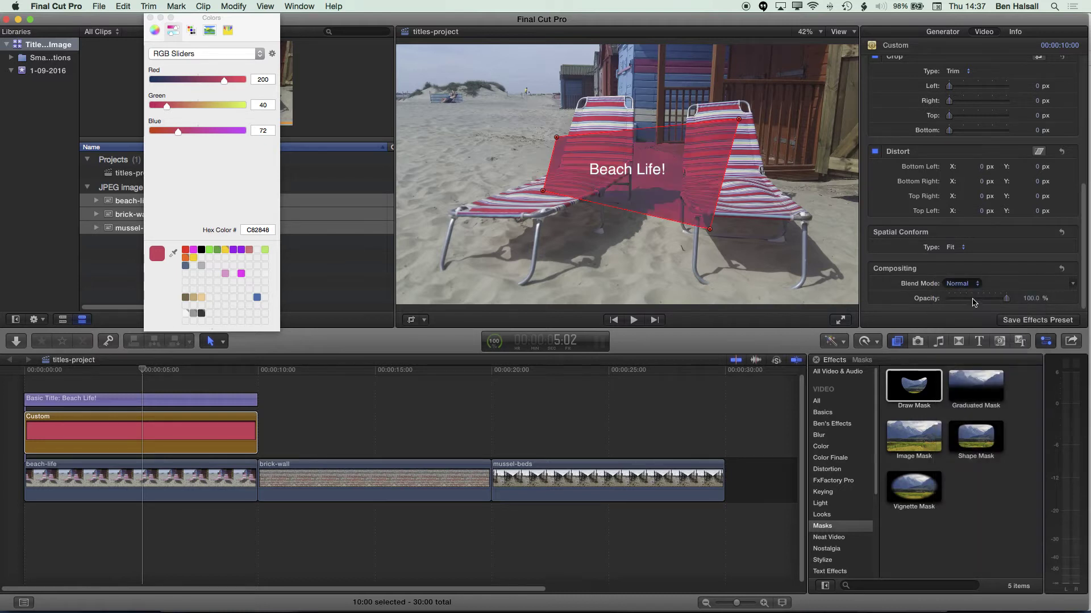
click(968, 289)
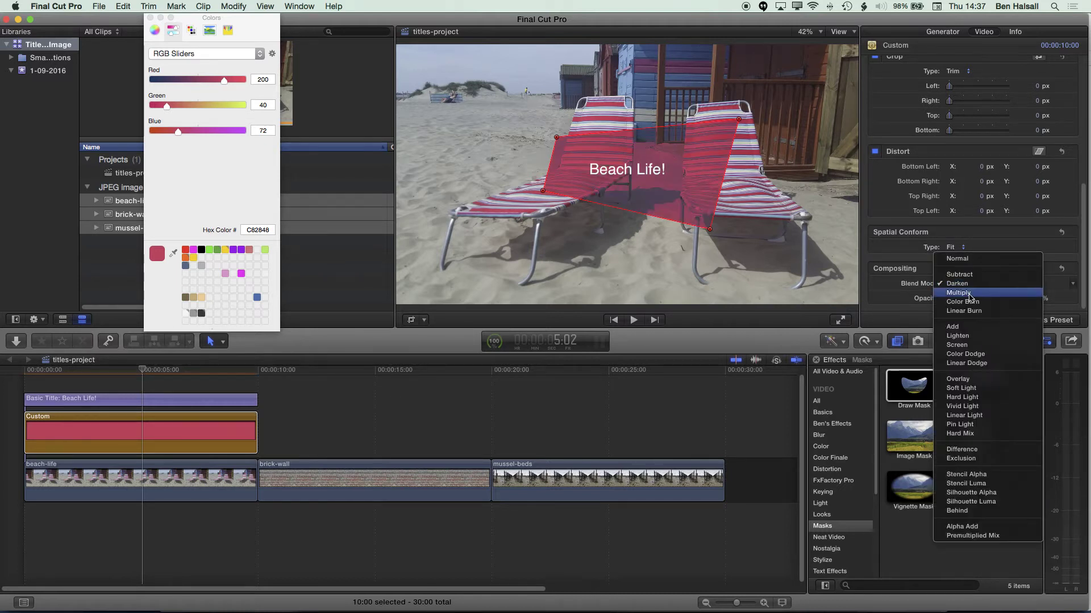
click(971, 297)
click(976, 284)
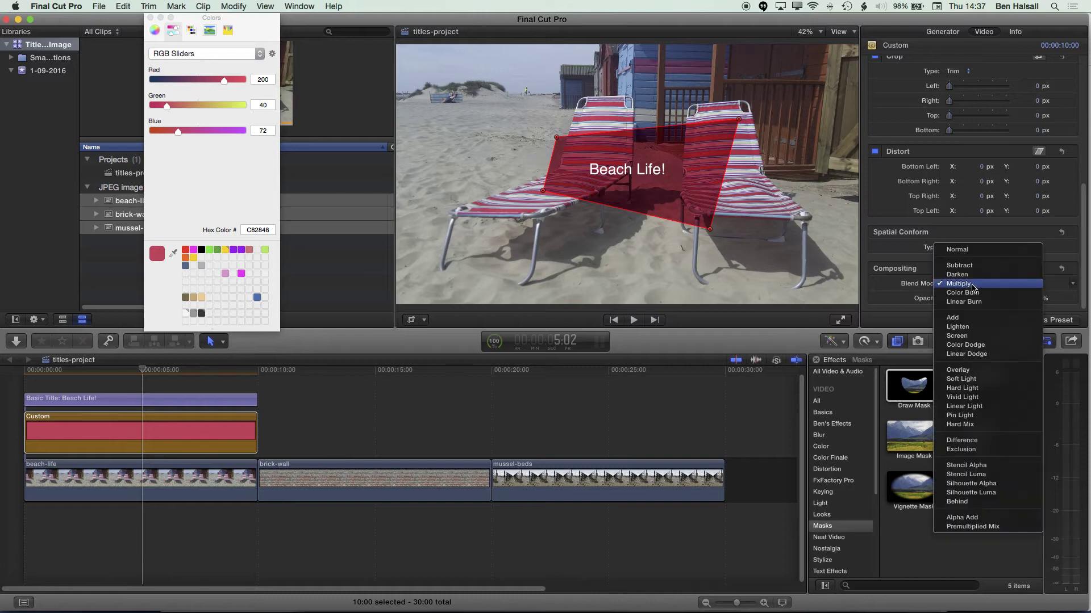
click(972, 277)
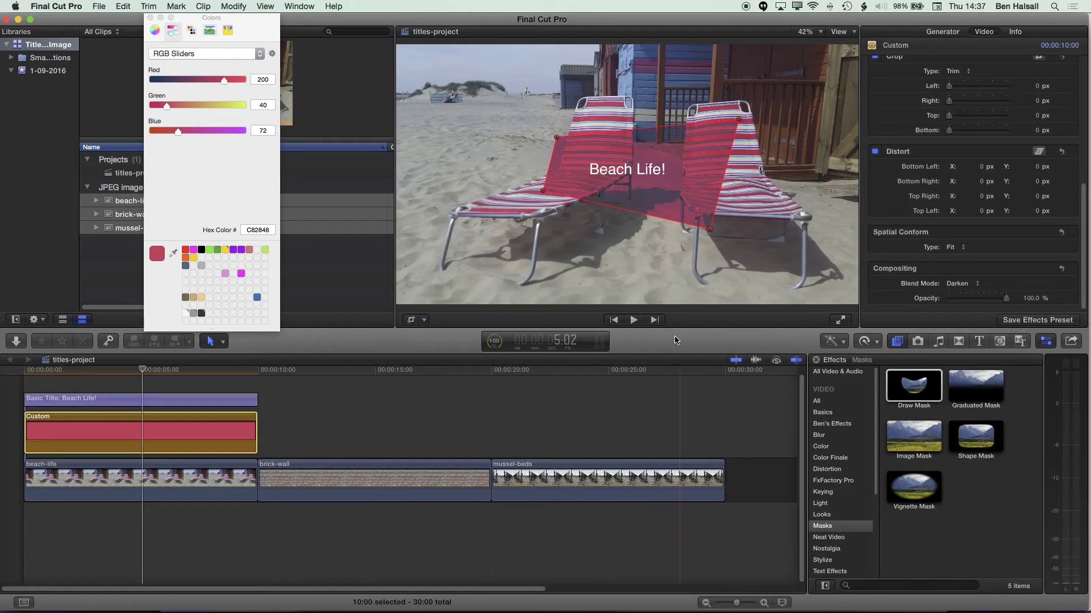
click(147, 372)
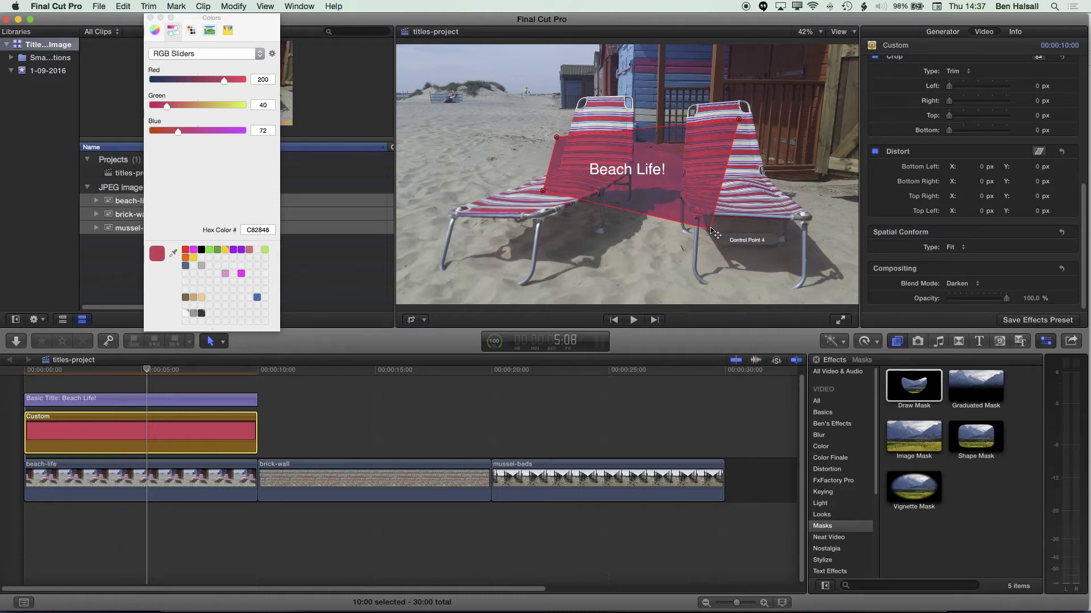
Drag the red solid's mask corners so it forms a slanted band from the frame's left edge.
drag(709, 229, 732, 199)
drag(738, 119, 722, 157)
drag(556, 137, 416, 159)
drag(544, 194, 394, 198)
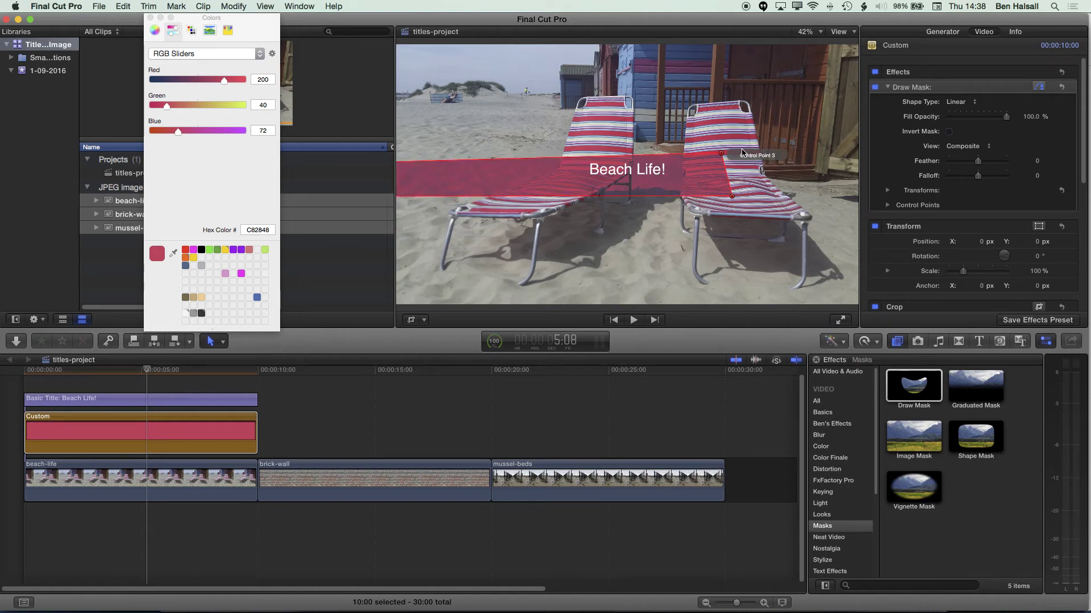
drag(721, 153, 730, 131)
mouse_move(731, 196)
mouse_down()
mouse_move(733, 226)
mouse_move(728, 218)
mouse_up()
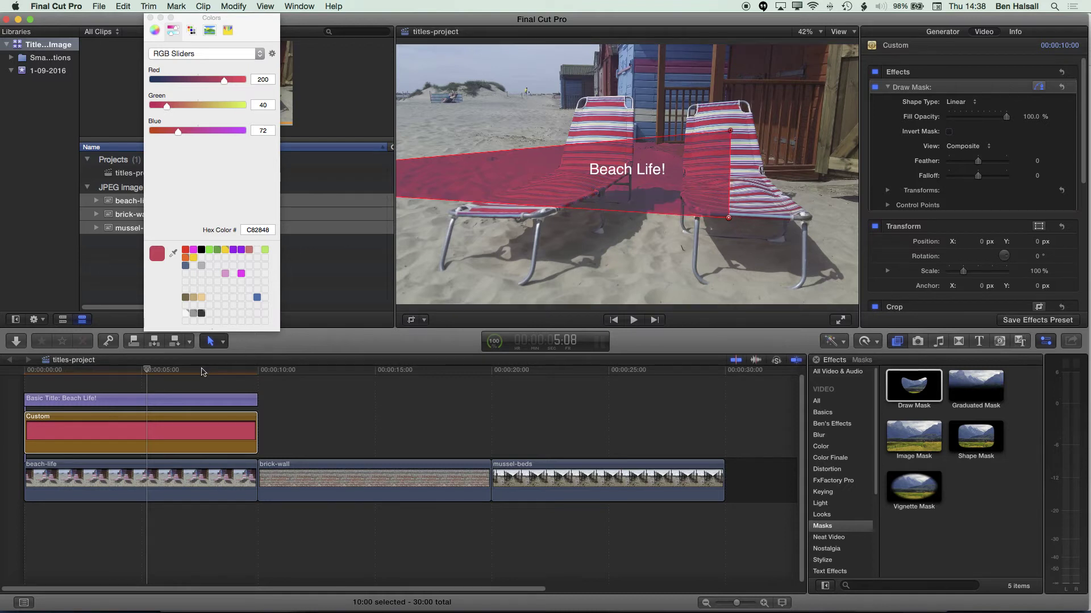
click(164, 404)
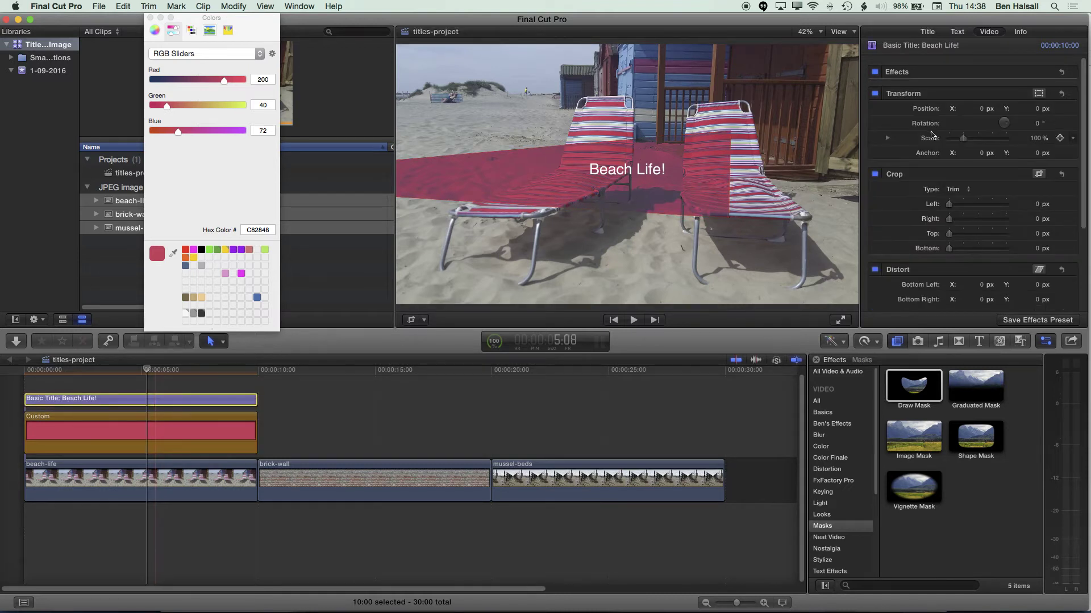
Enlarge the Beach Life! title text and nudge it slightly lower in the frame.
click(957, 33)
drag(965, 196, 977, 198)
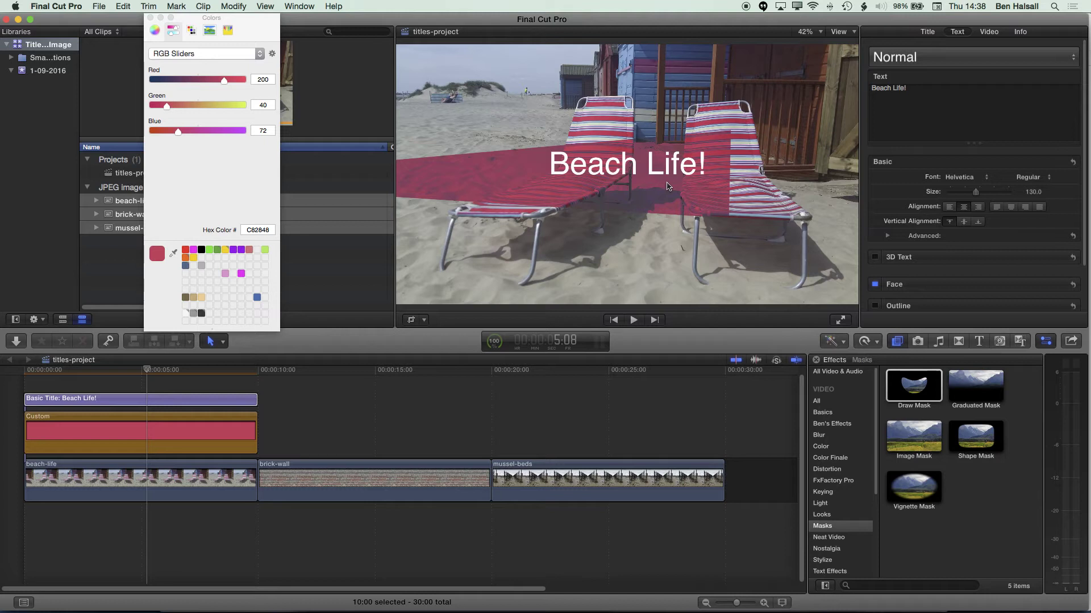
mouse_move(653, 167)
mouse_down()
mouse_move(642, 181)
mouse_move(655, 177)
mouse_up()
click(133, 370)
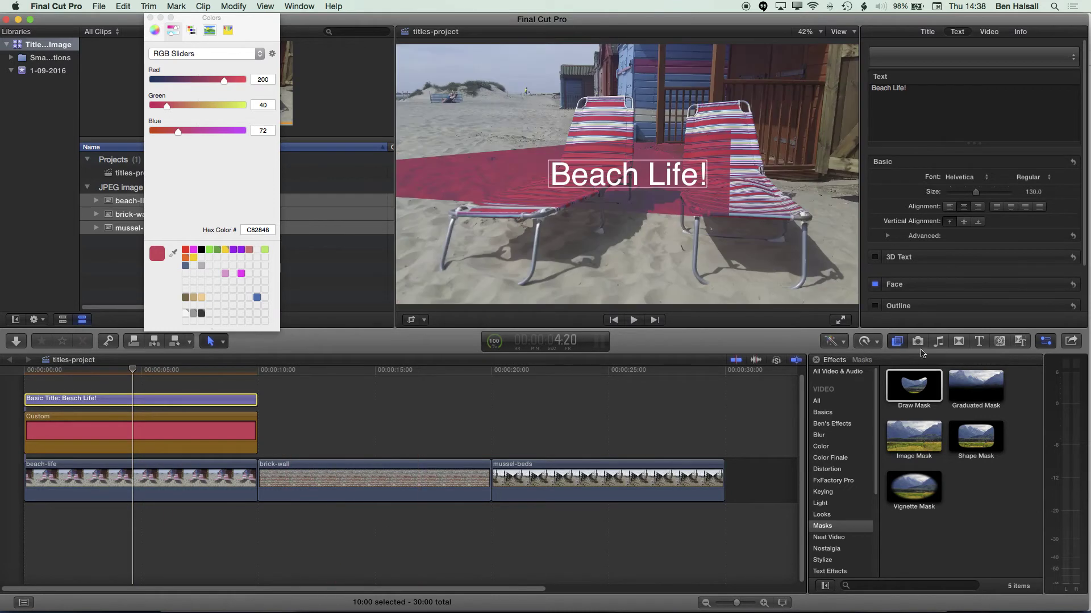
Place a black Custom solid generator above the brick-wall shot.
click(1000, 341)
drag(903, 396, 263, 439)
click(372, 423)
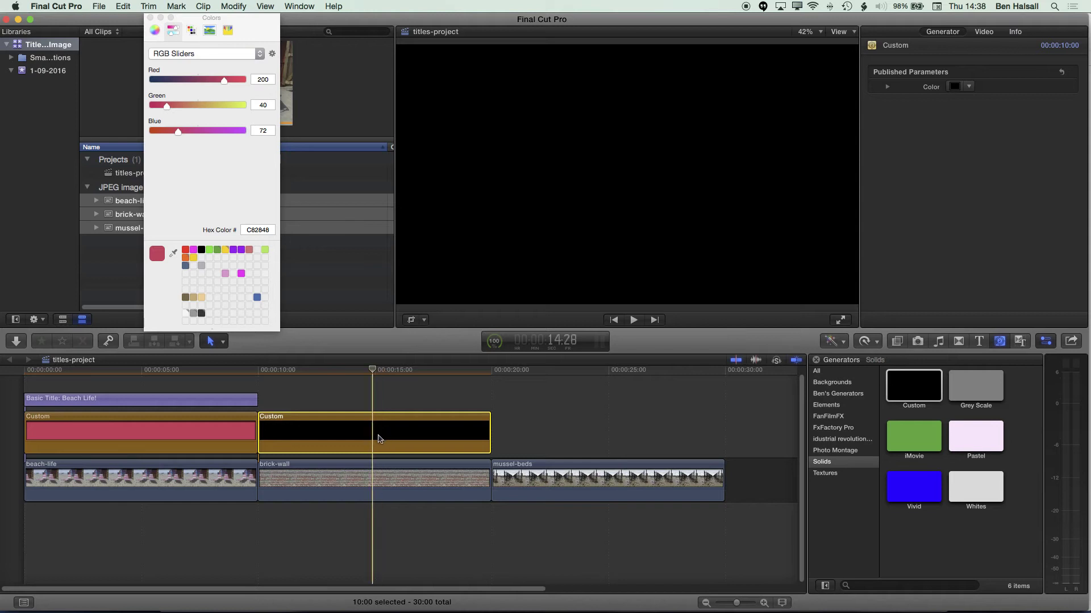
Toggle the black solid off and back on with V to check the brick wall.
key(v)
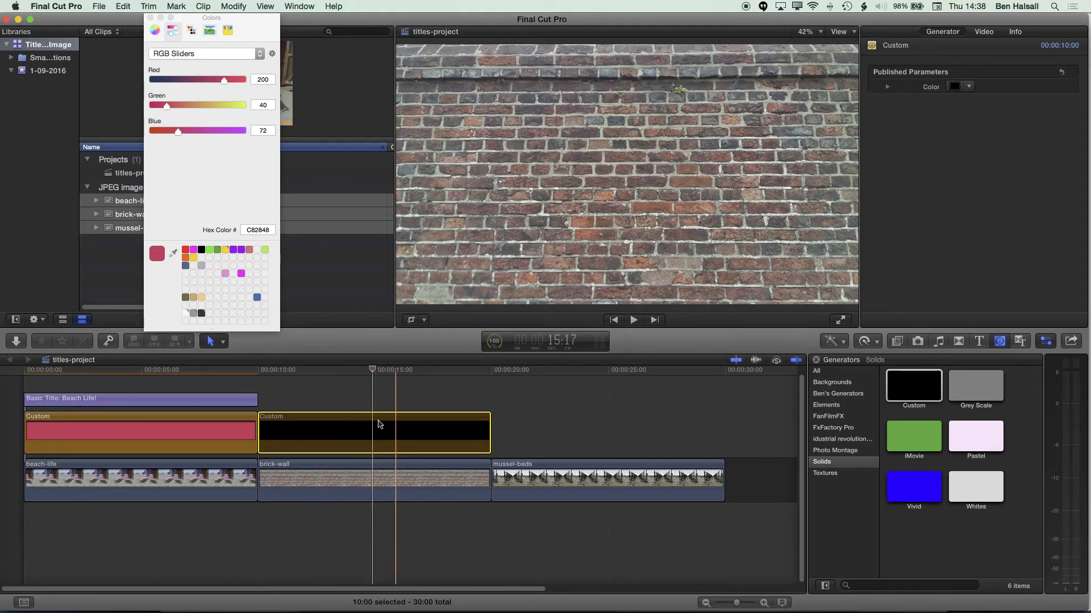
key(v)
key(v)
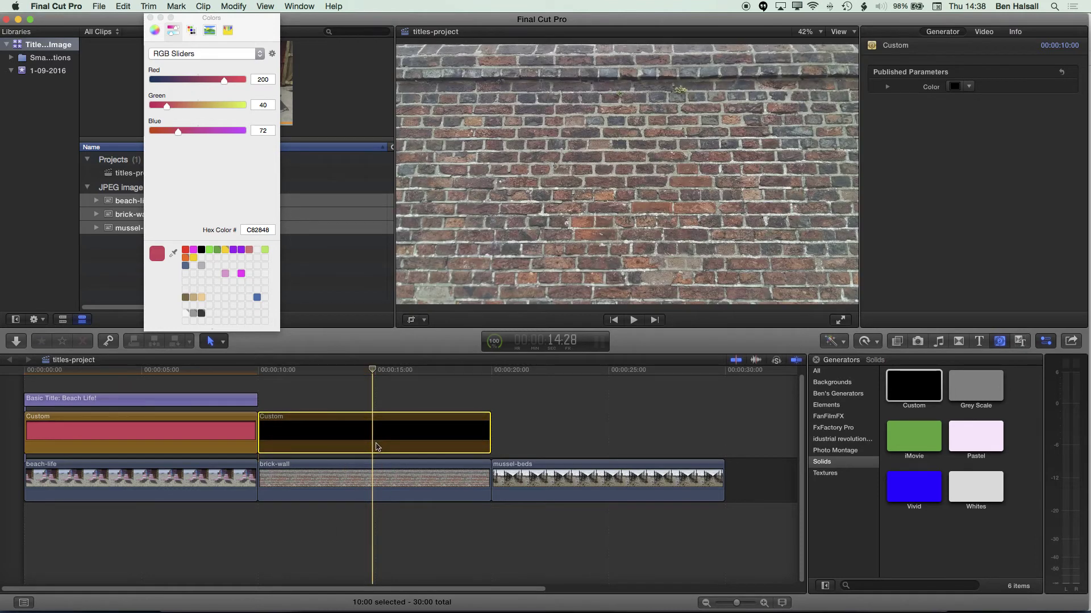
key(v)
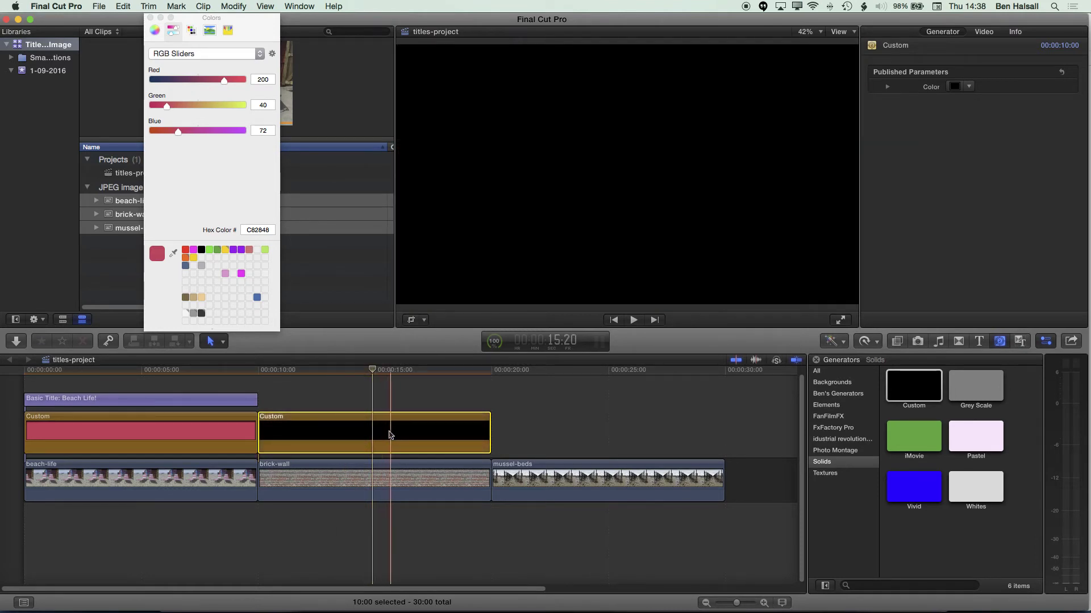
Set the viewer zoom to 25% and show the Masks effects category.
click(820, 32)
click(814, 79)
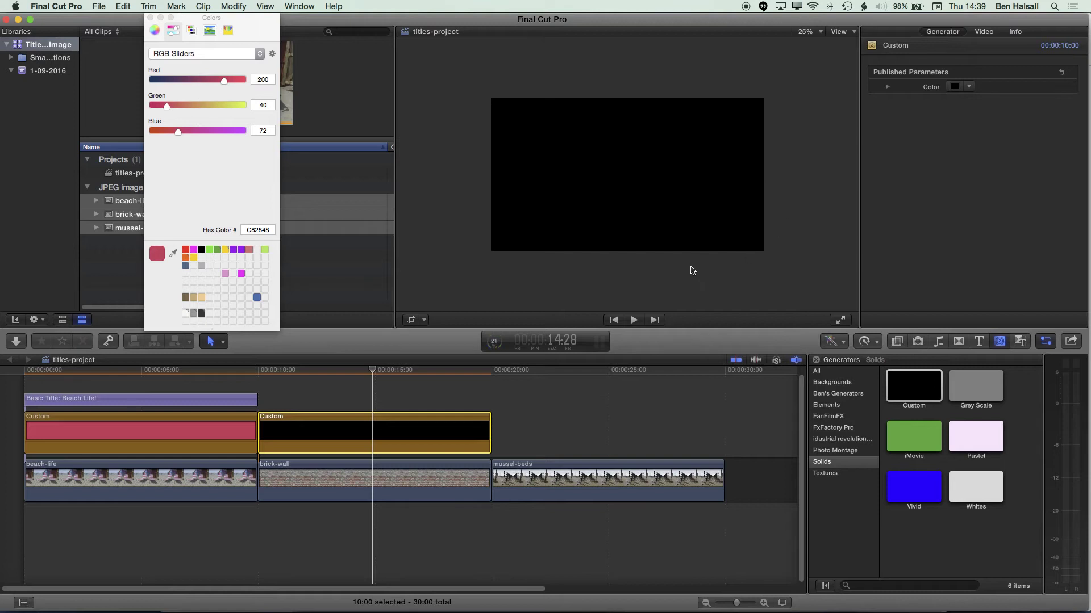
click(897, 341)
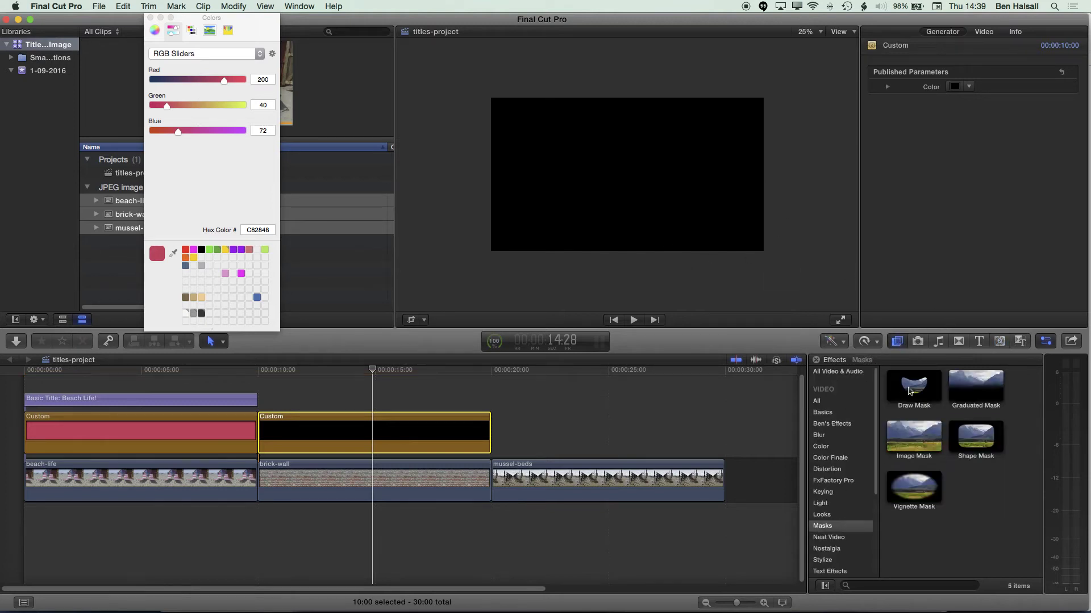
Apply a four-point Draw Mask around the lower frame of the black solid, feathered at -151.4.
mouse_move(909, 391)
mouse_down()
mouse_move(365, 402)
mouse_move(351, 437)
mouse_up()
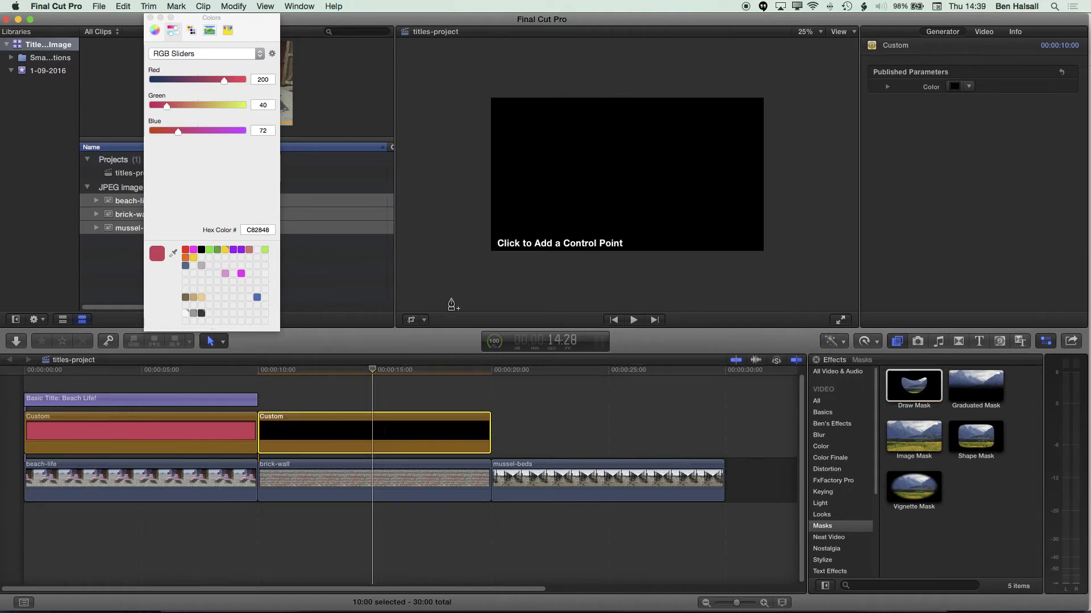
click(435, 197)
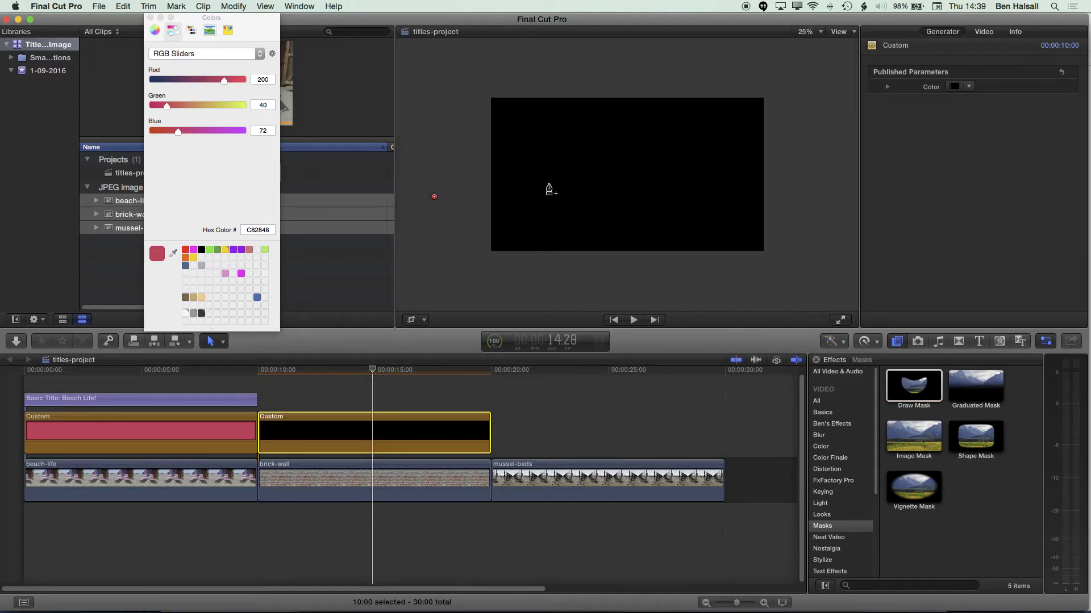
click(824, 191)
click(820, 296)
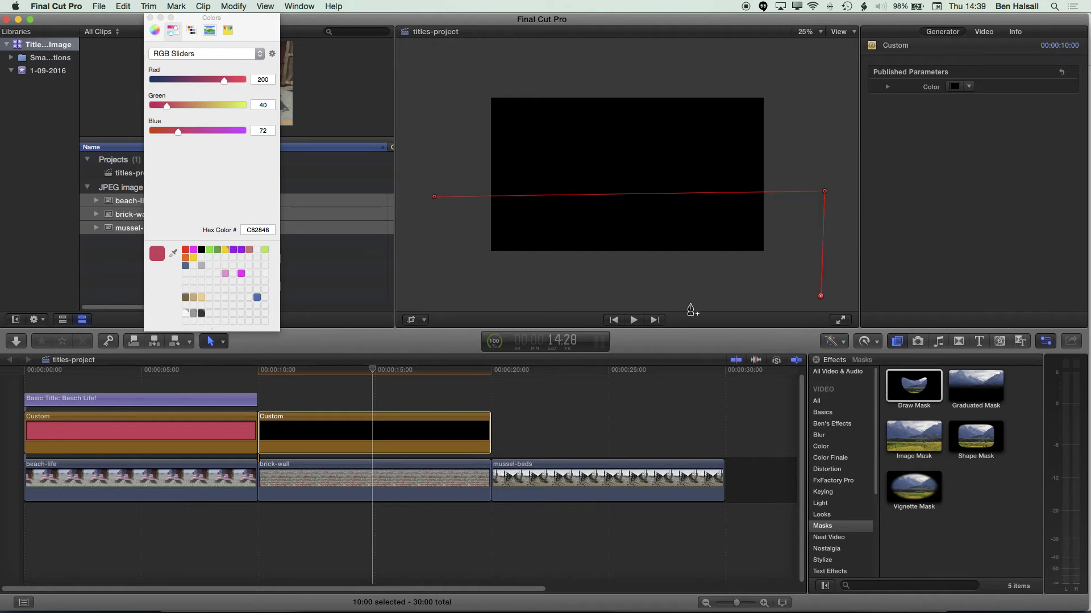
click(435, 298)
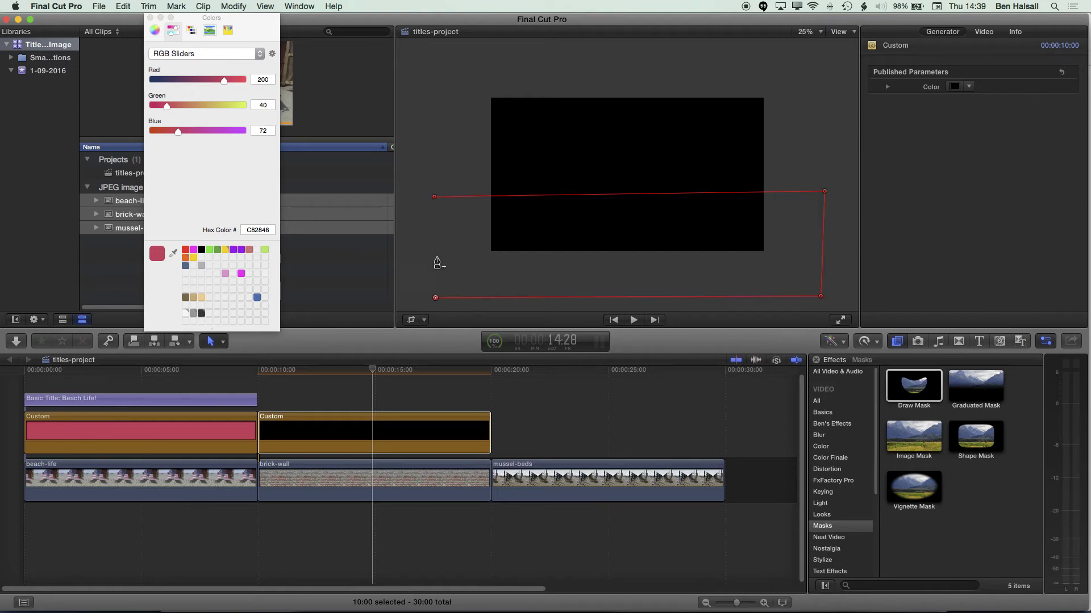
click(435, 198)
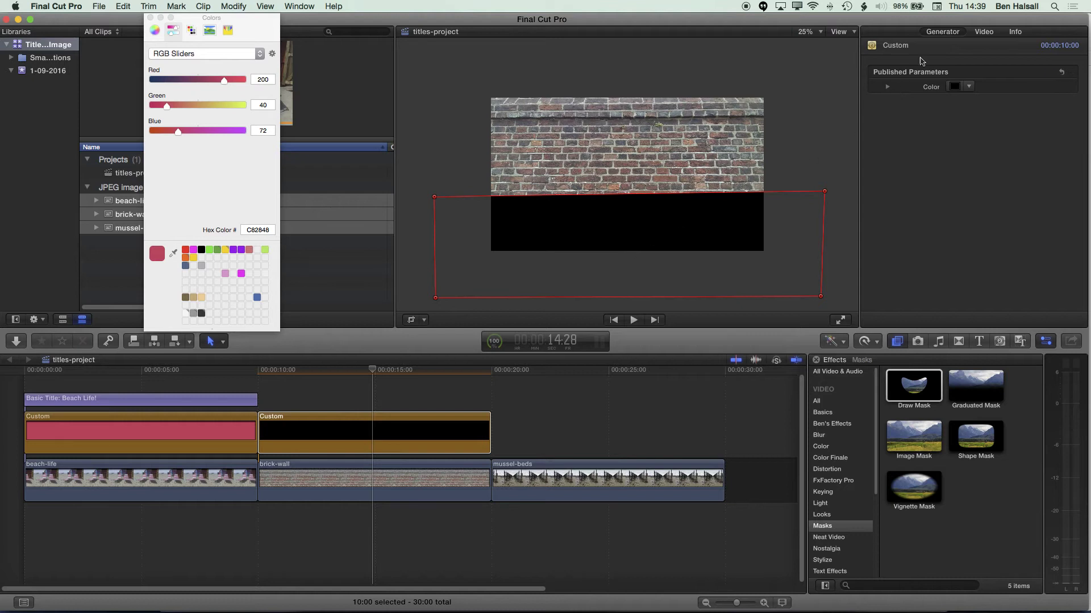
click(984, 33)
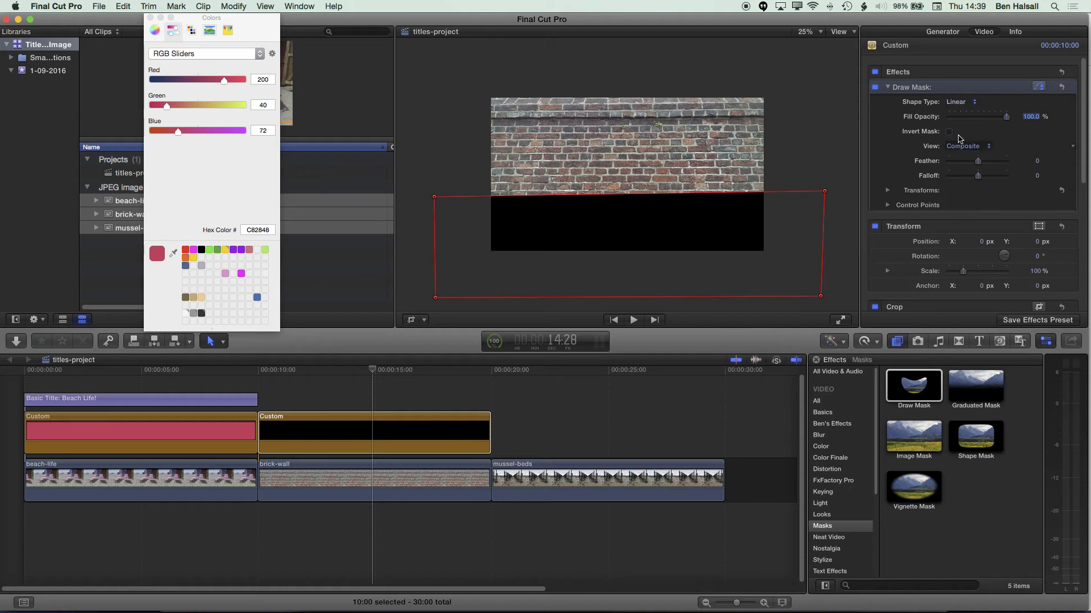
drag(978, 165, 932, 165)
Tilt the mask's top edge, set Feather to -287.5 and Fill Opacity to about 96.92%.
drag(1030, 165, 577, 199)
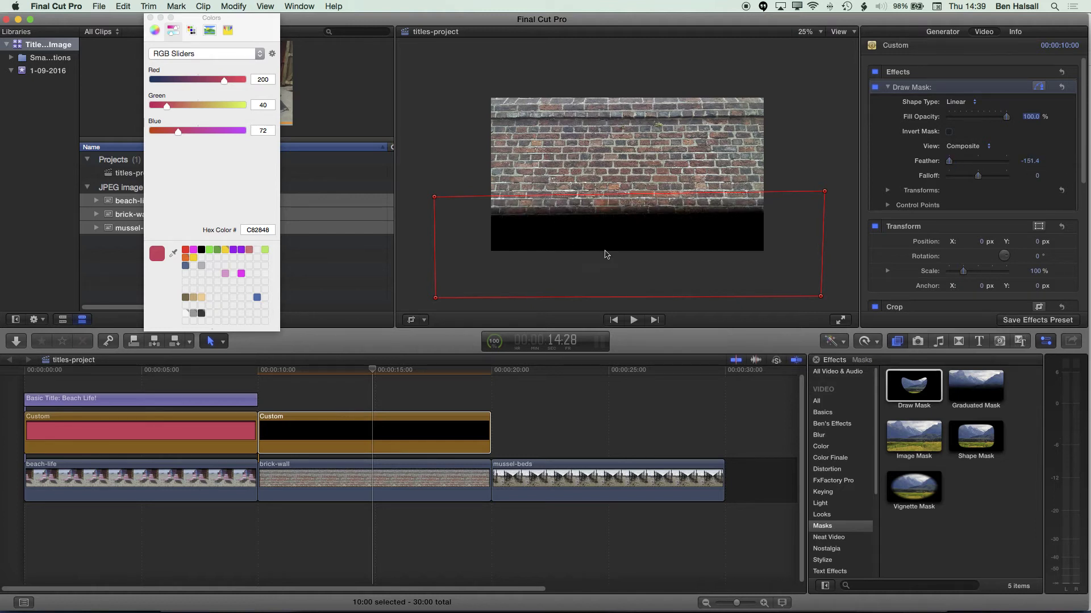
drag(824, 192, 825, 165)
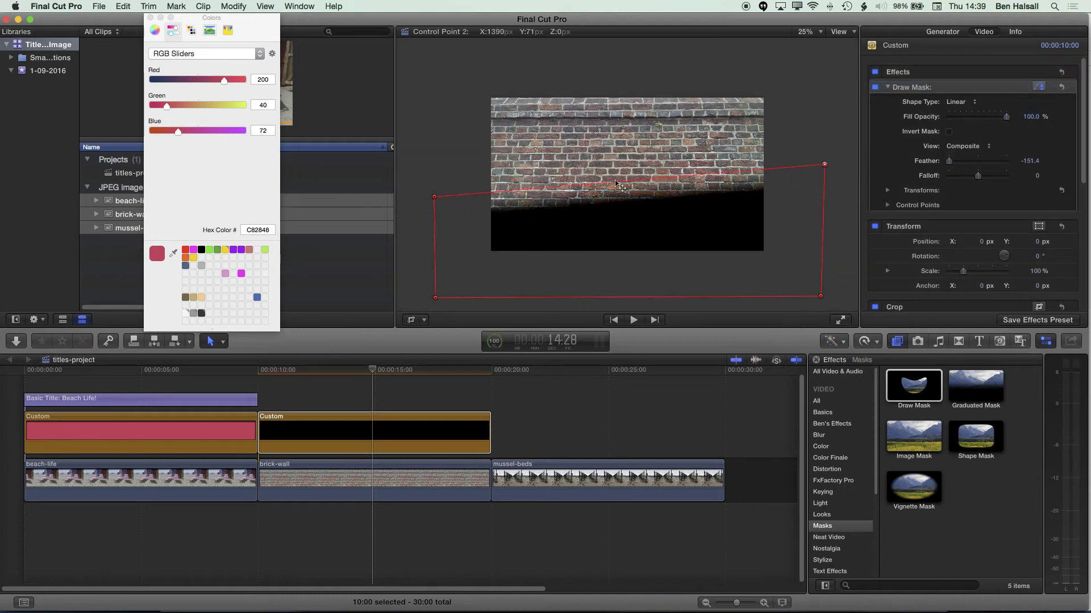
drag(434, 197, 426, 159)
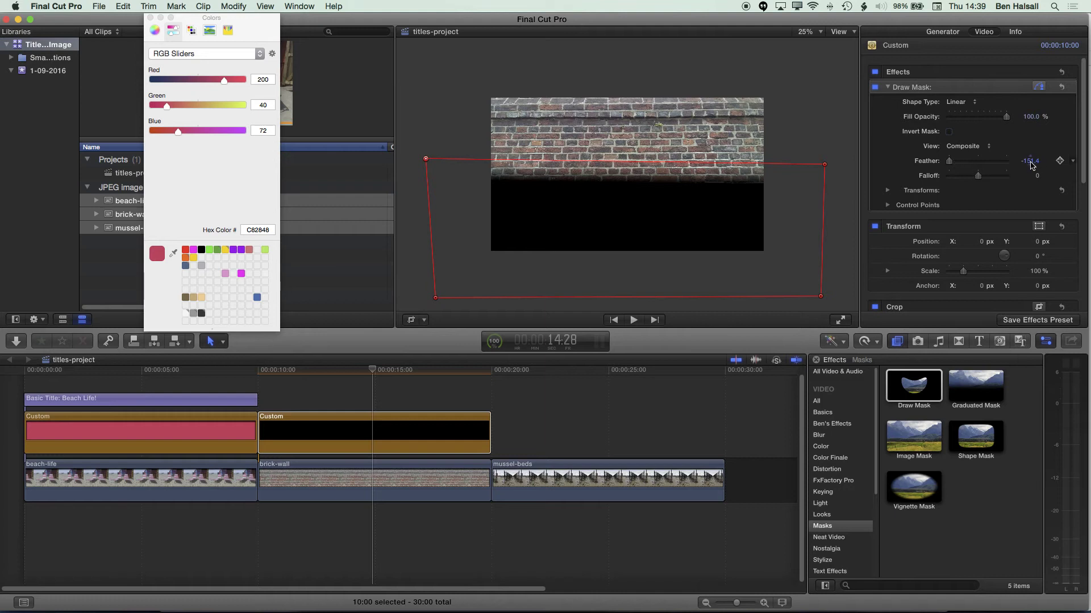
drag(1032, 165, 528, 282)
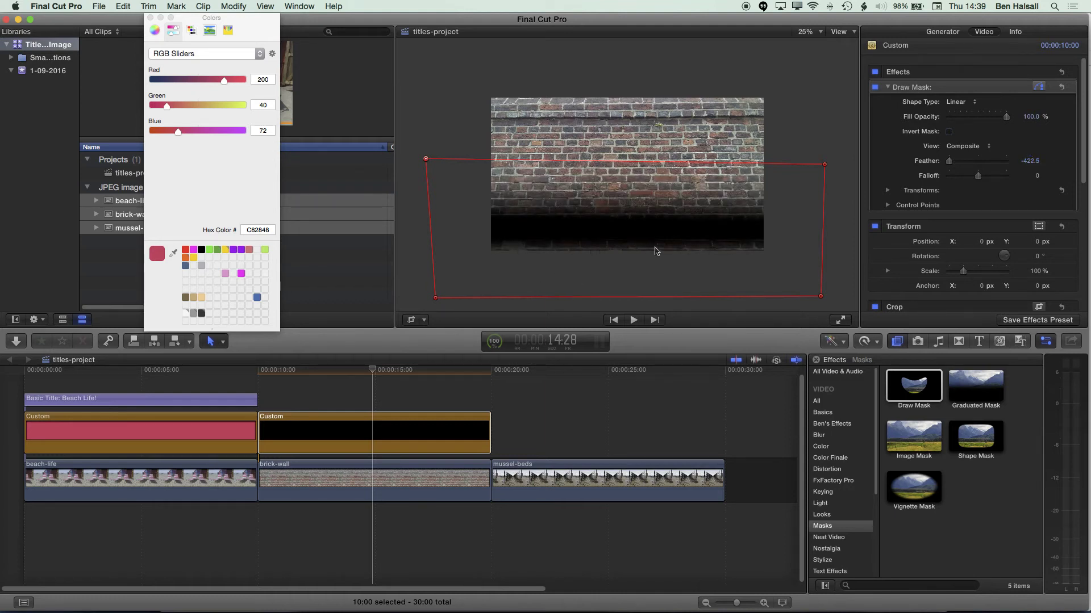
drag(1032, 165, 1032, 139)
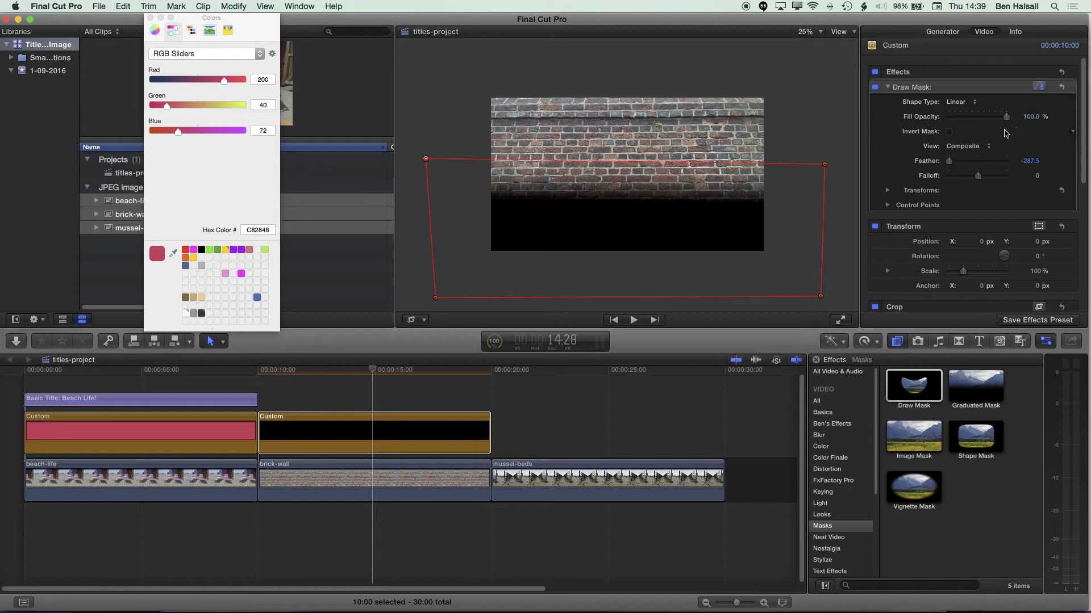
drag(1006, 121, 1004, 117)
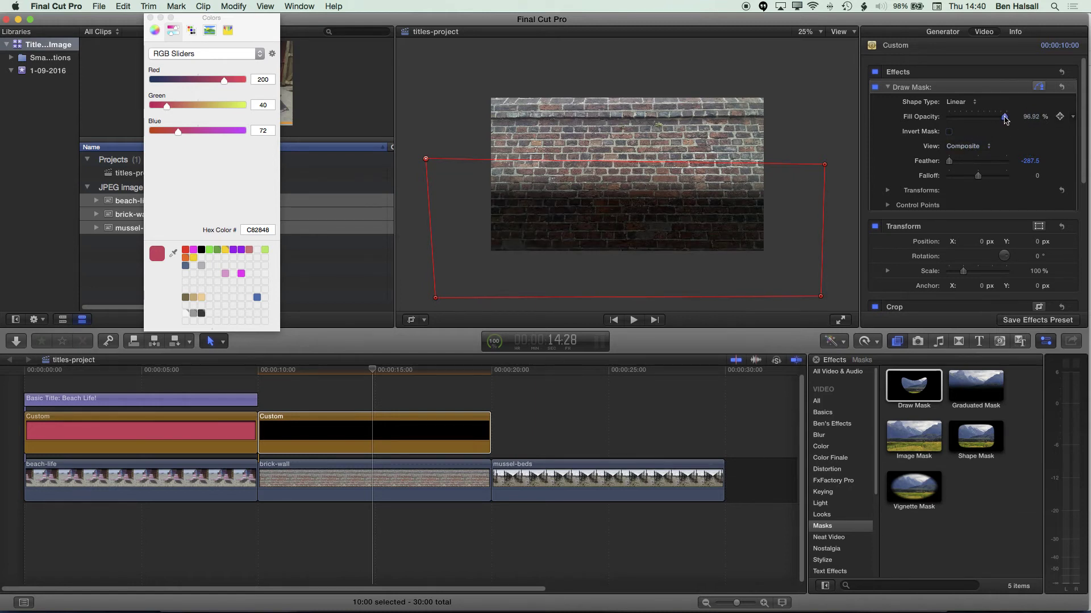
click(102, 401)
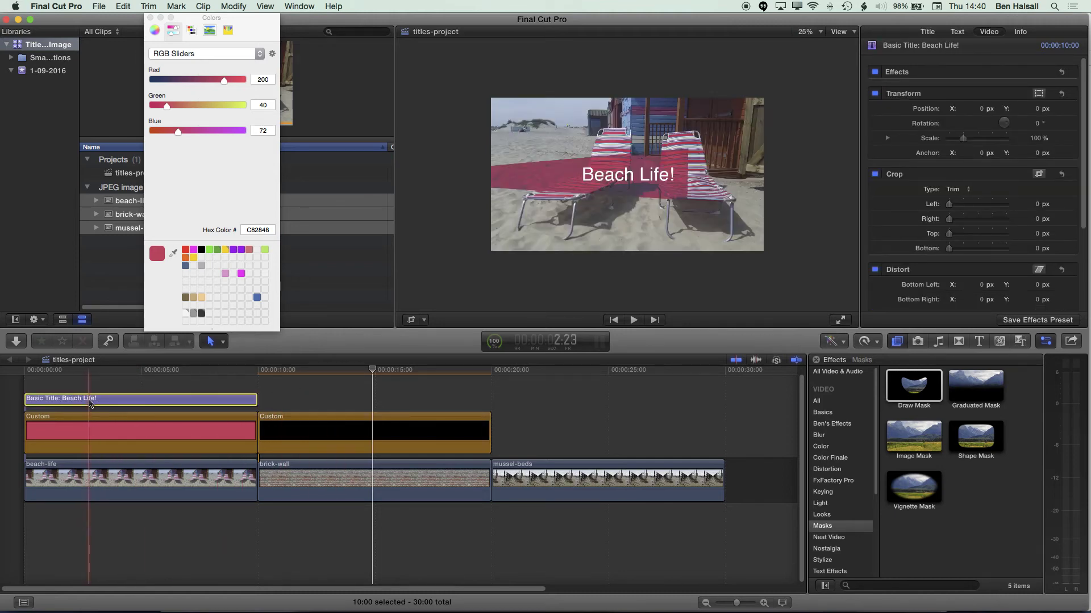
Copy the Beach Life! title above the brick-wall shot and move it lower in the frame.
drag(94, 403, 328, 402)
click(368, 370)
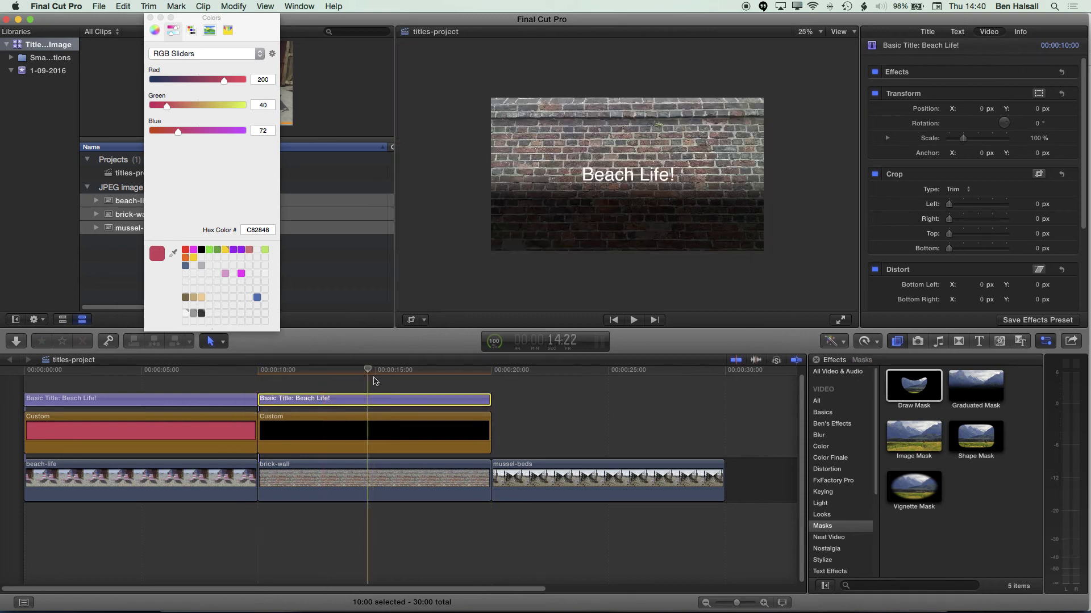
click(625, 180)
drag(624, 181, 551, 229)
Retype the copied title as 'Another brick in the wall.' and centre it horizontally.
double_click(551, 221)
key(super+a)
text(Another brick in g)
key(BackSpace)
text(the wall.)
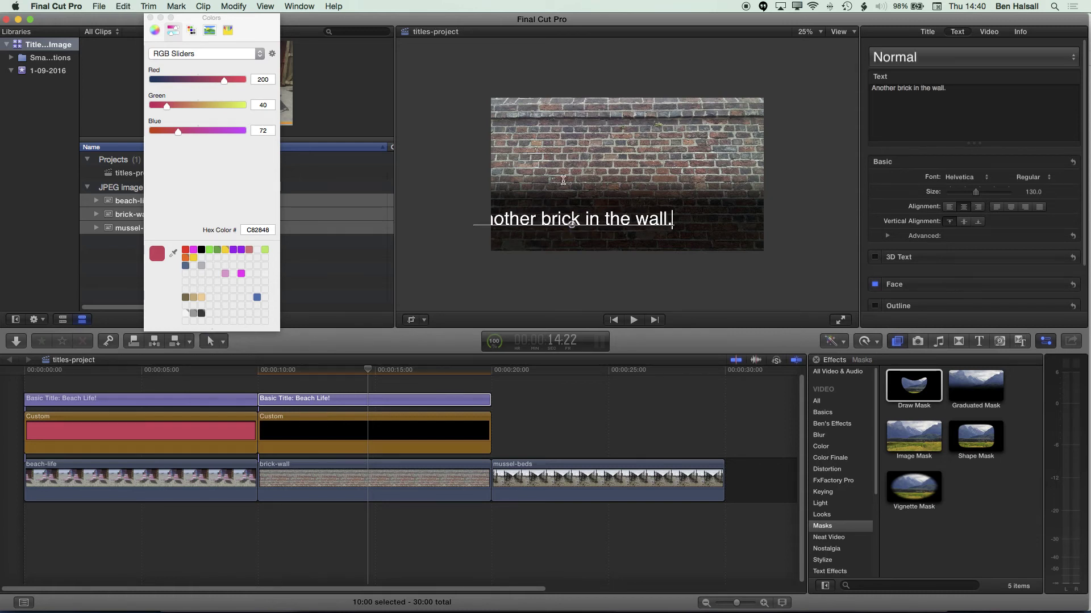
drag(572, 223, 627, 230)
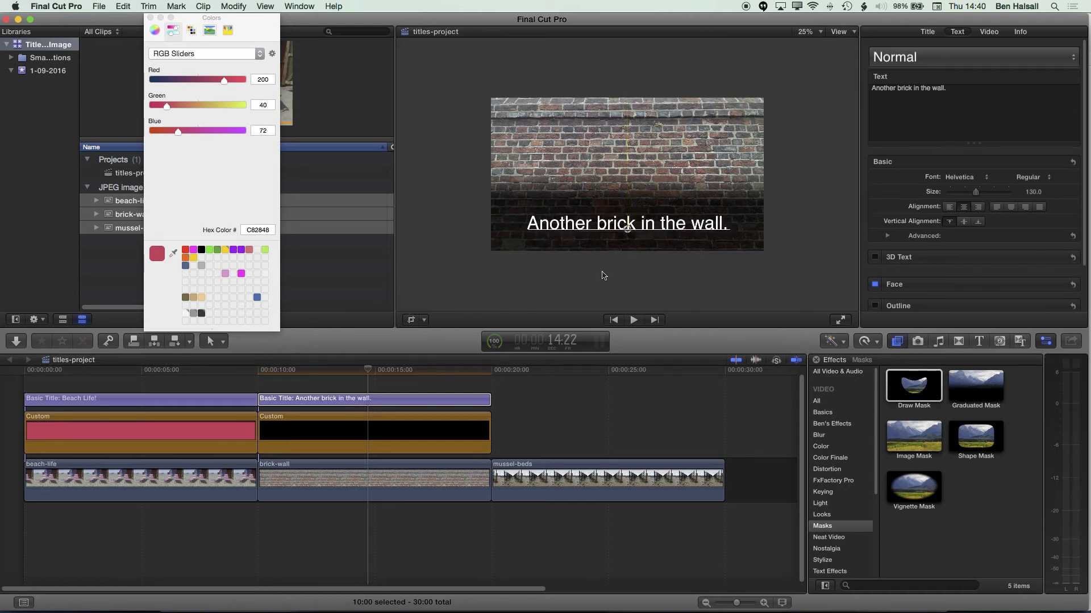
click(690, 273)
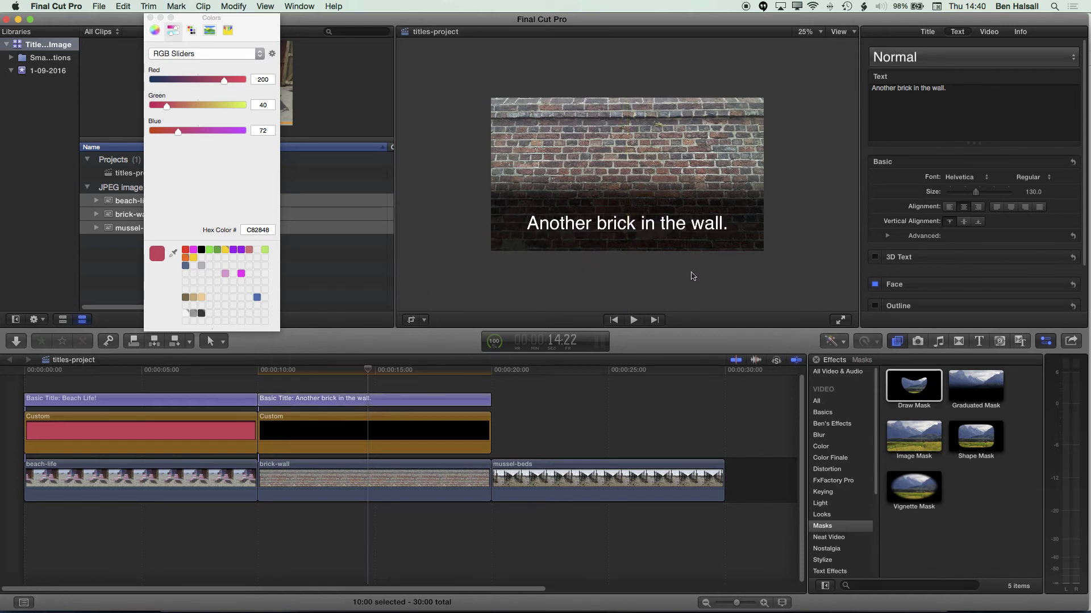
click(367, 442)
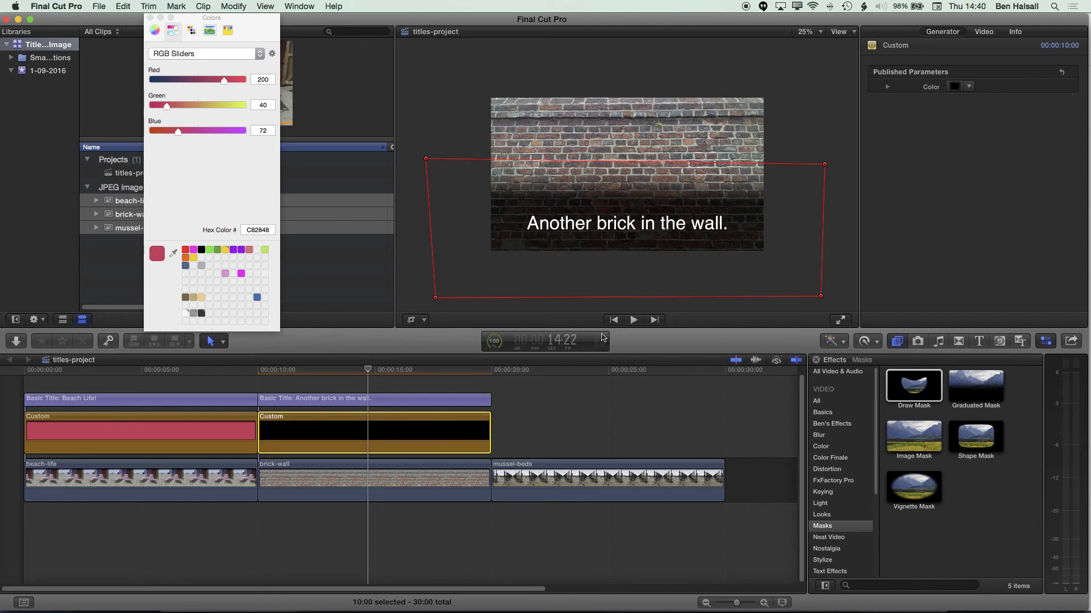
Set the brick-wall black band's Draw Mask Fill Opacity to 83.06%.
click(984, 32)
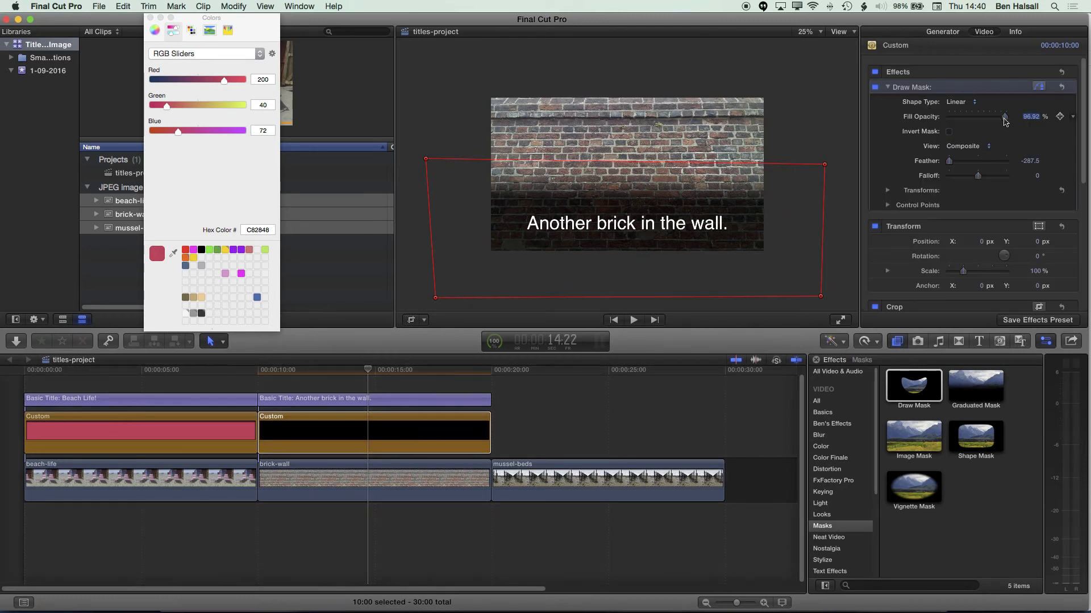
drag(1004, 118, 994, 119)
drag(995, 119, 997, 119)
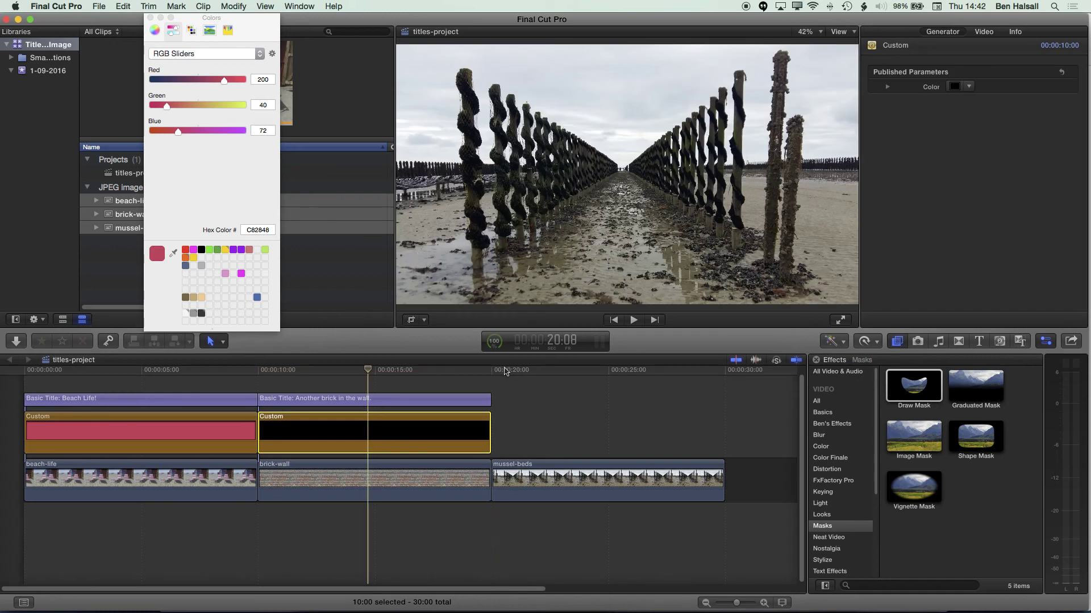
drag(532, 371, 491, 371)
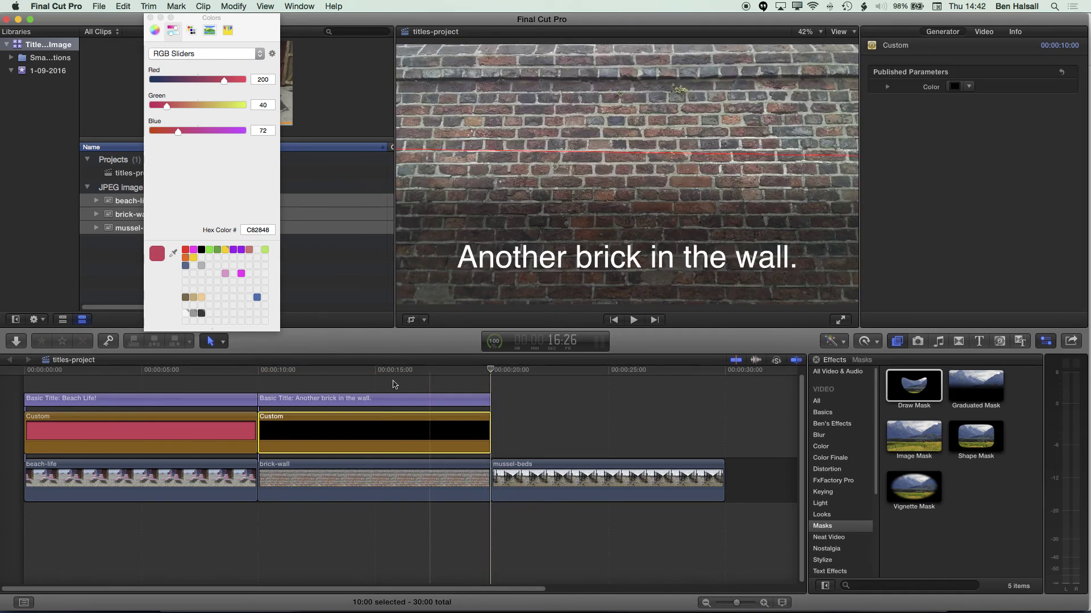
Option-drag copies of the Beach Life! title and red band above the mussel-beds clip.
click(591, 370)
click(154, 402)
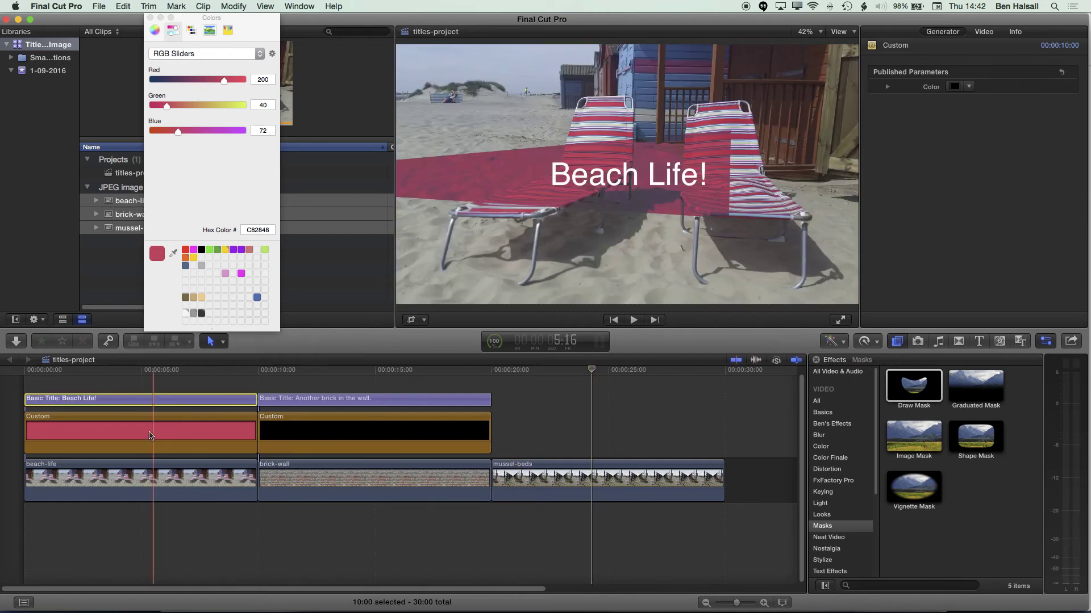
drag(164, 435, 592, 438)
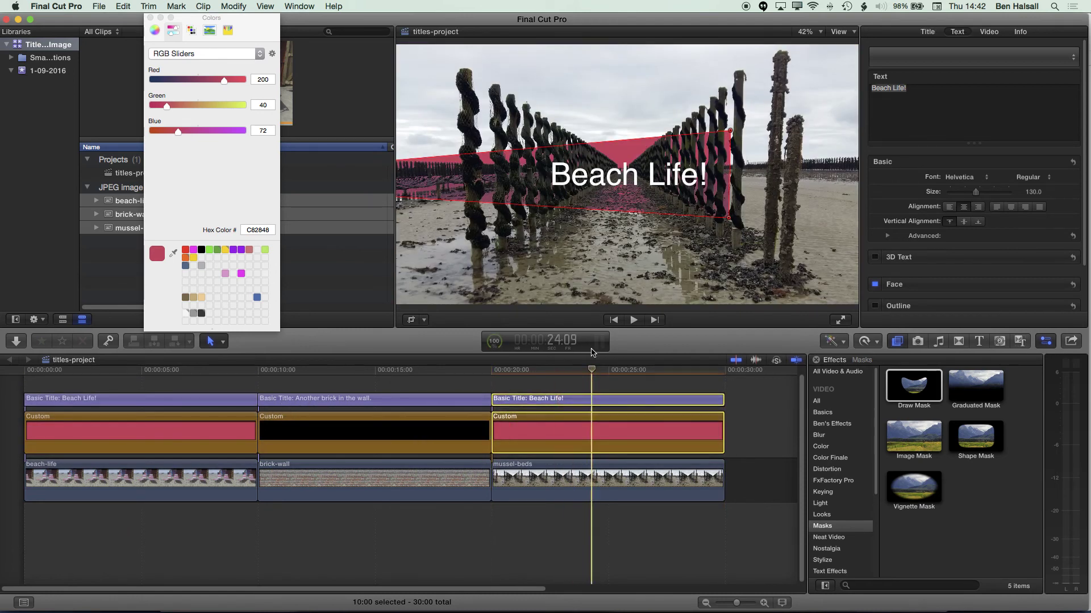
click(642, 176)
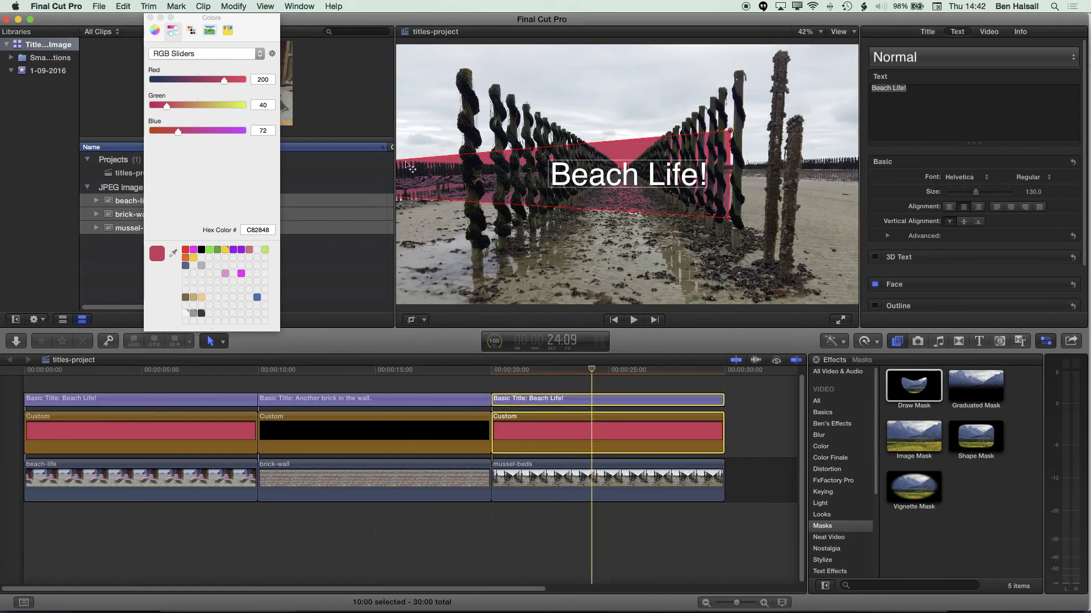
click(756, 139)
Select the copied band and pull its right-hand mask corners further right and down.
click(731, 137)
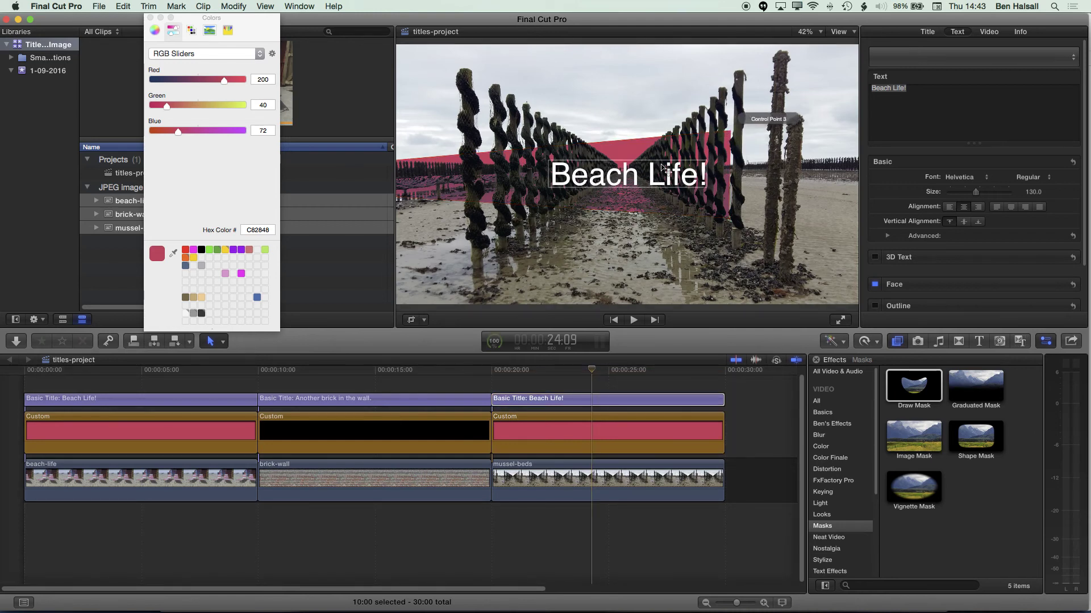
click(704, 432)
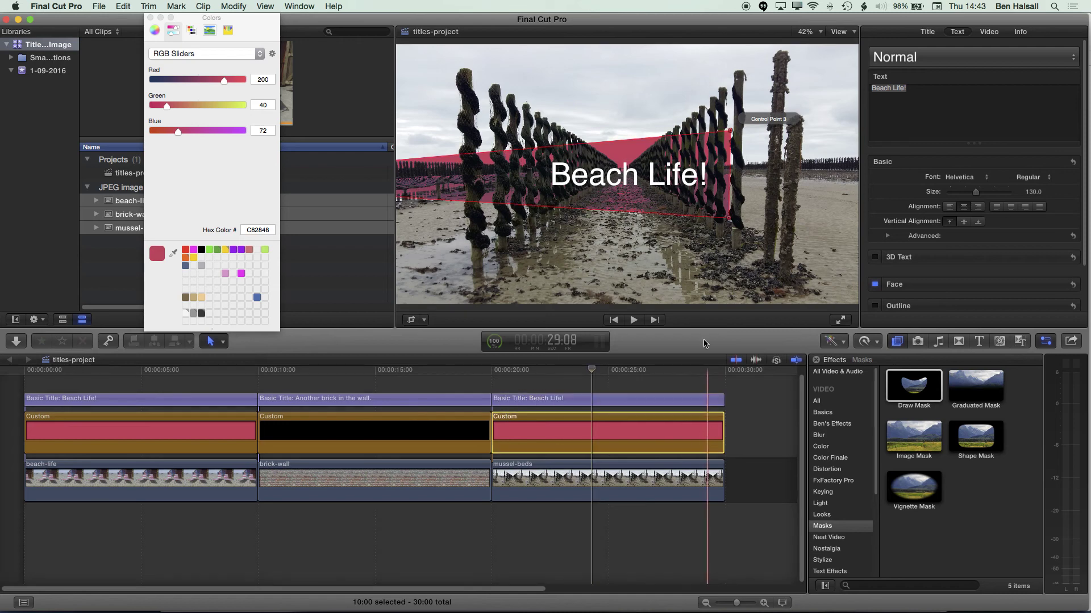
drag(733, 136, 874, 129)
drag(728, 221, 786, 287)
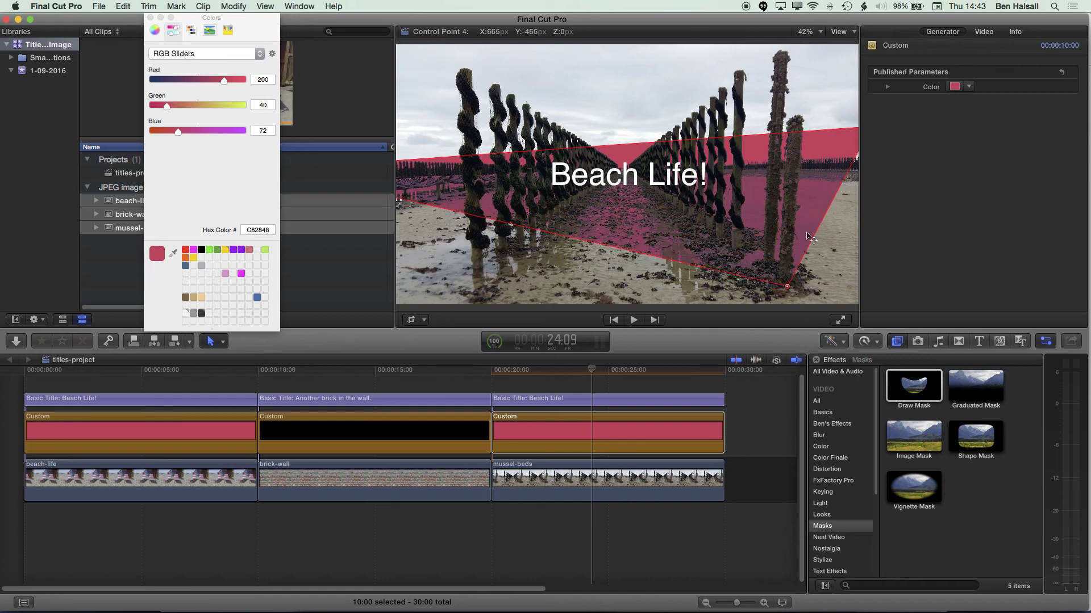
At 25% viewer zoom, drag the remaining mask points beyond the frame into a V-notched tapering shape.
click(813, 36)
click(818, 86)
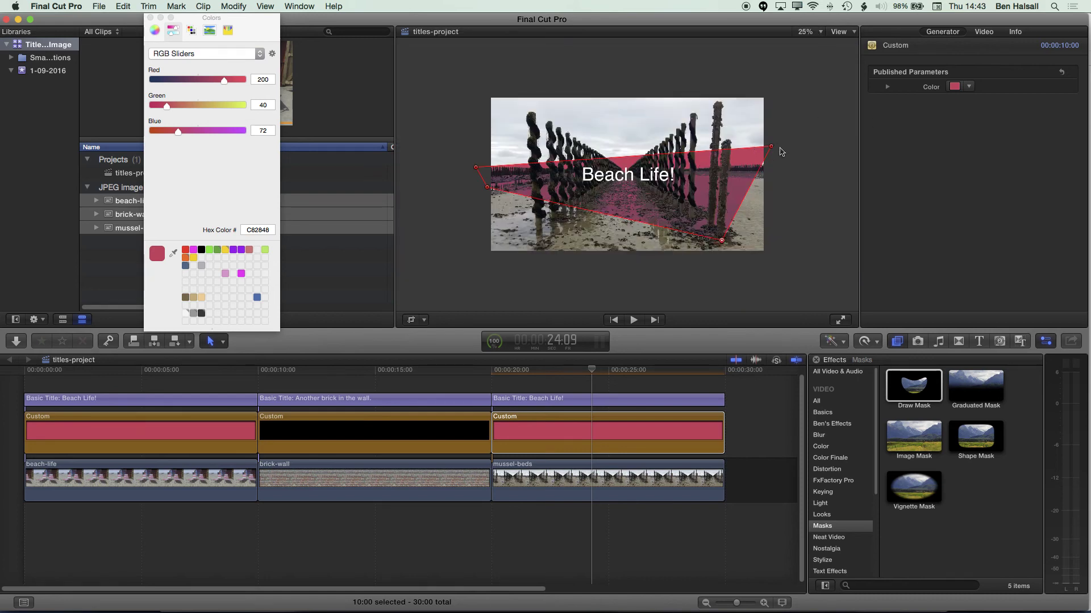
drag(771, 147, 740, 93)
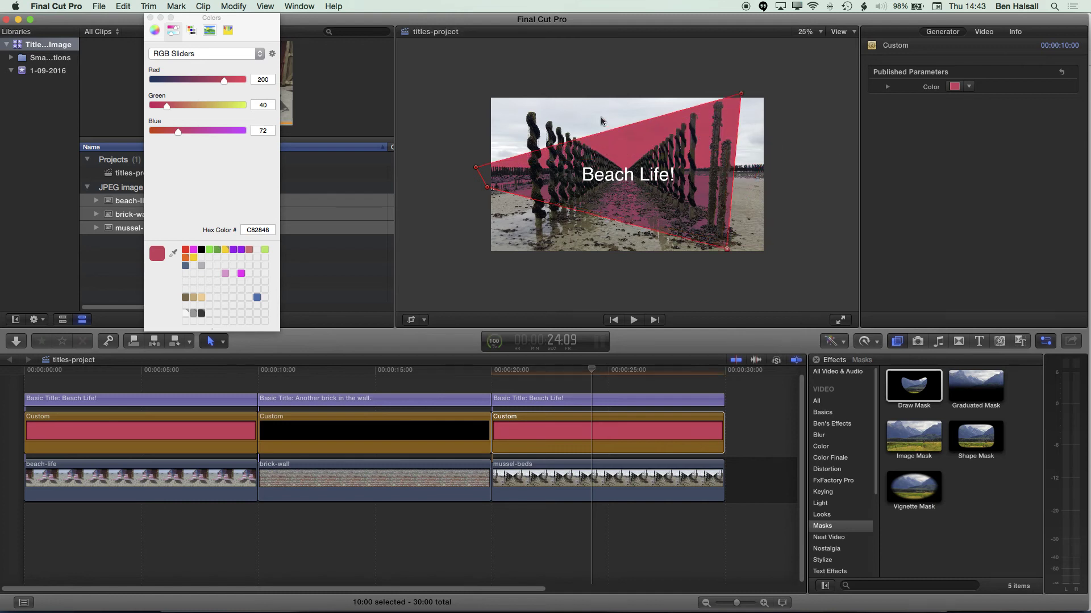
click(631, 227)
drag(630, 227, 538, 267)
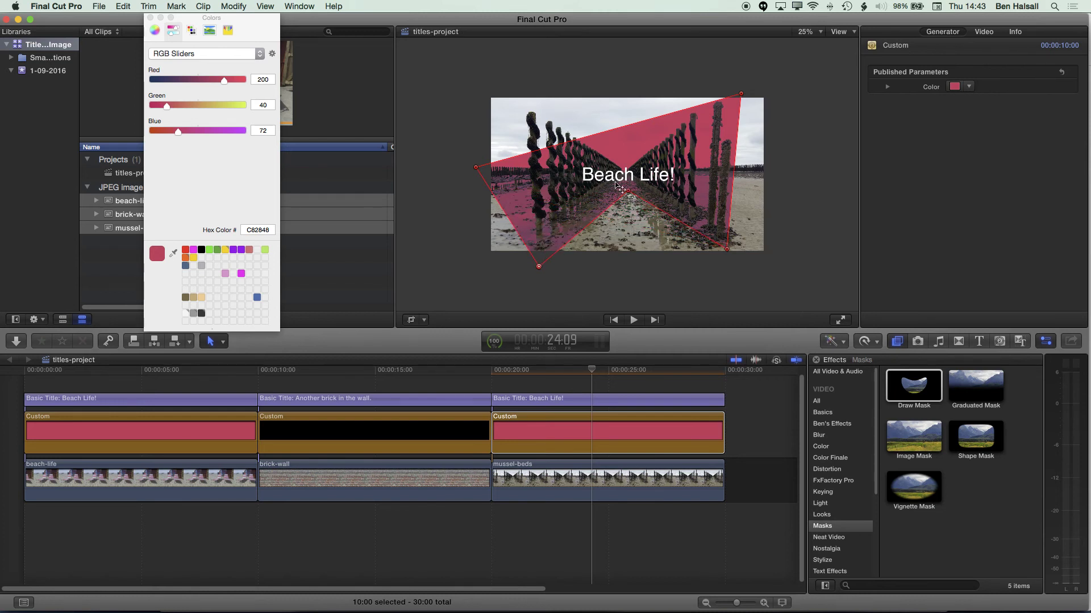
drag(474, 168, 511, 93)
drag(538, 267, 525, 273)
drag(628, 190, 622, 195)
drag(726, 248, 721, 274)
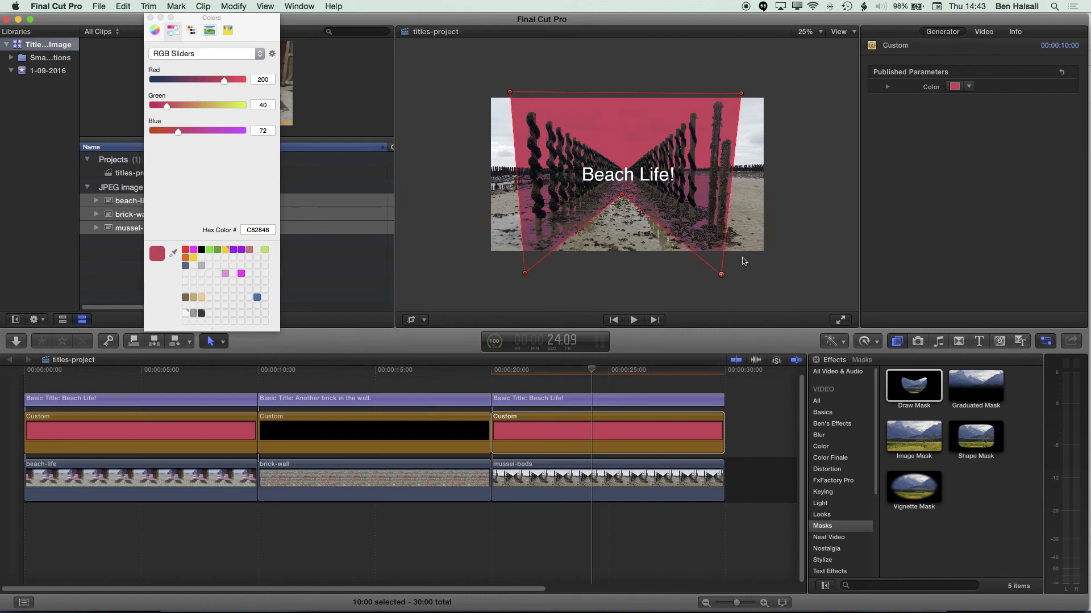
drag(725, 243, 740, 270)
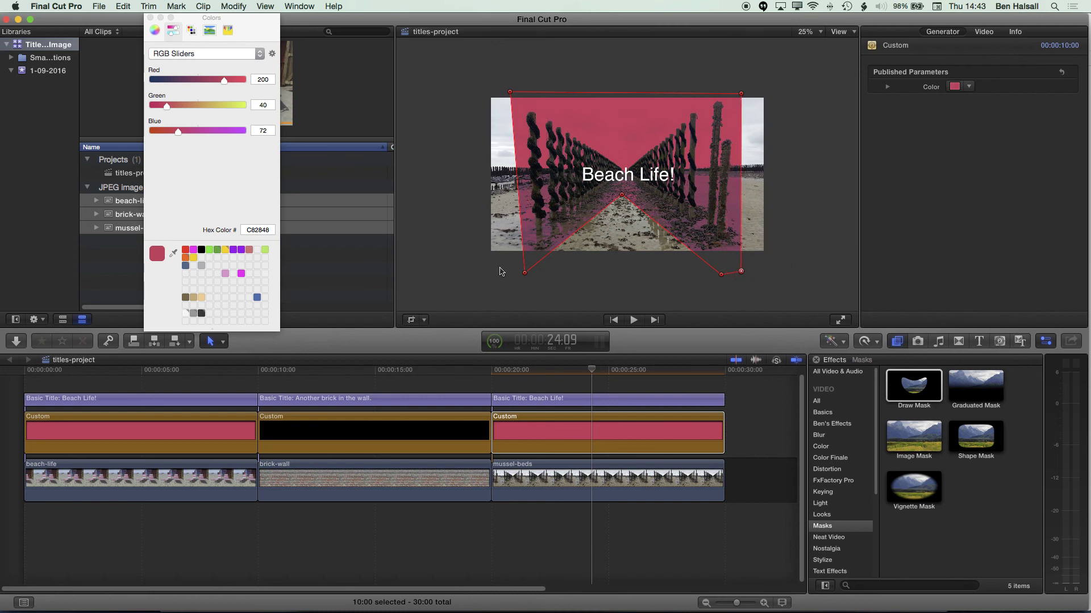
Recolour the mussel-beds band mint teal (RGB 0, 246, 210).
click(954, 87)
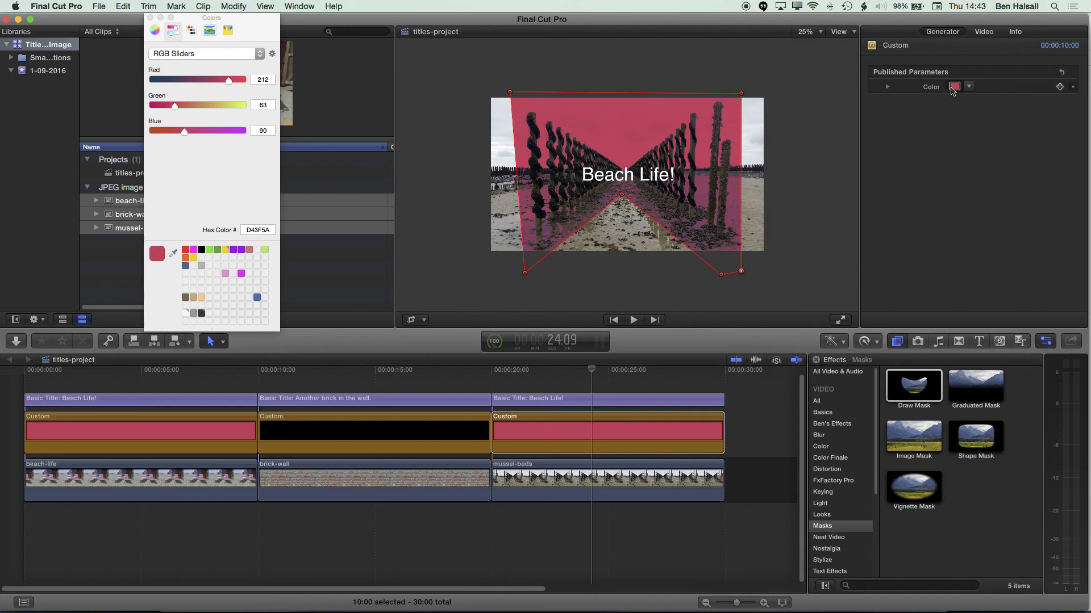
click(970, 89)
drag(959, 113, 1000, 154)
drag(721, 274, 798, 220)
Drag the mask's corner points into a horizontal strip behind the title.
drag(741, 92, 803, 153)
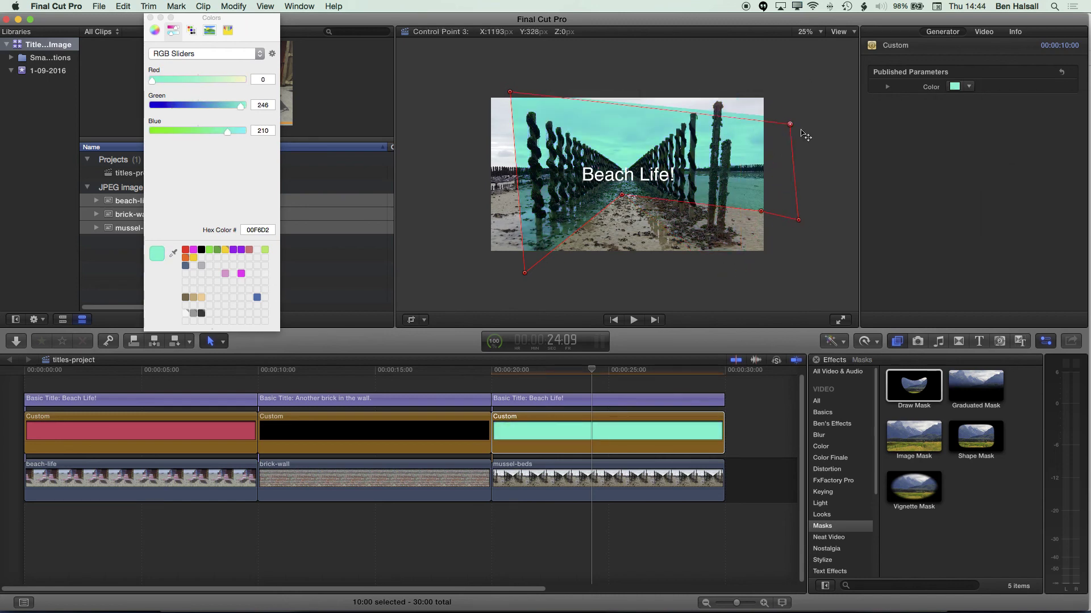
drag(510, 92, 448, 153)
drag(524, 273, 434, 214)
drag(622, 195, 792, 200)
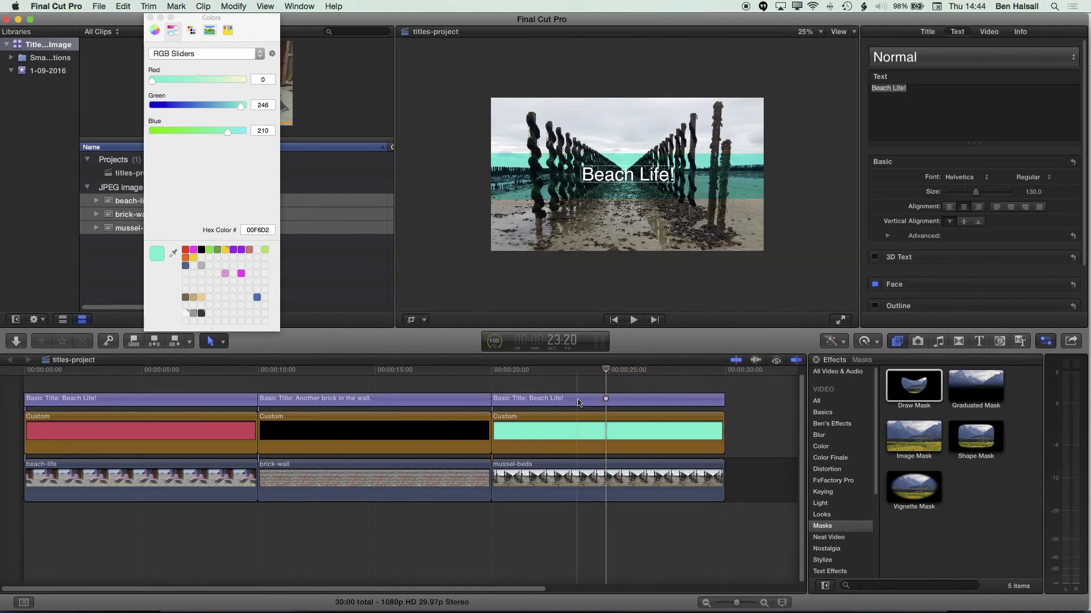
click(984, 32)
Set the teal band's blend mode to Linear Light and lower its opacity slightly.
scroll(1080, 84, down, 10)
click(966, 283)
click(965, 361)
click(966, 282)
click(966, 361)
click(965, 283)
click(966, 329)
click(966, 283)
click(965, 273)
drag(1008, 298, 984, 299)
Change the title text to 'Mussels' in black Helvetica Bold Oblique.
double_click(583, 177)
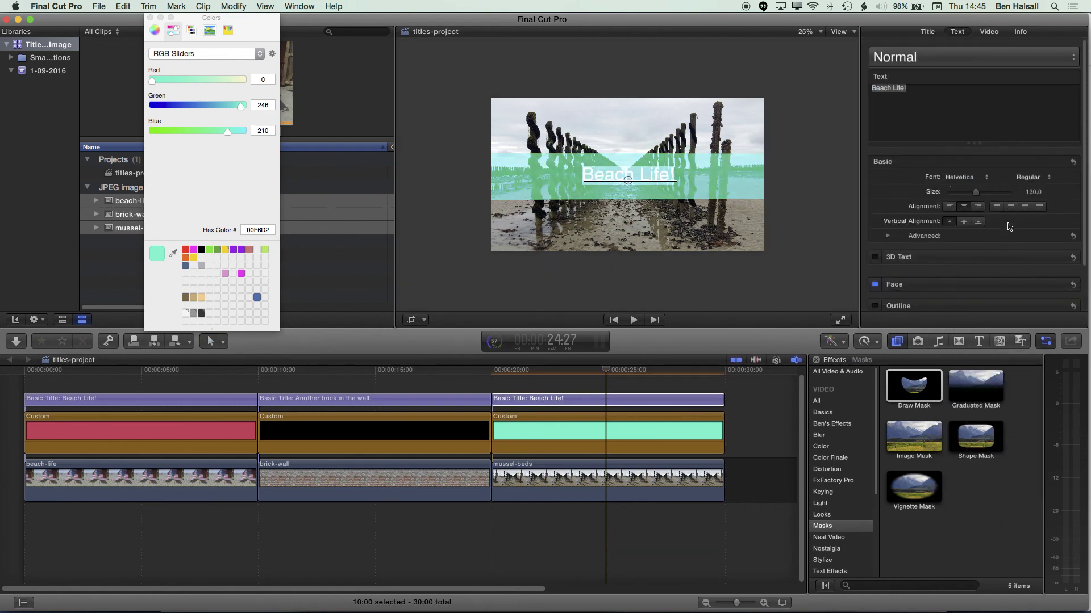
scroll(1008, 227, down, 2)
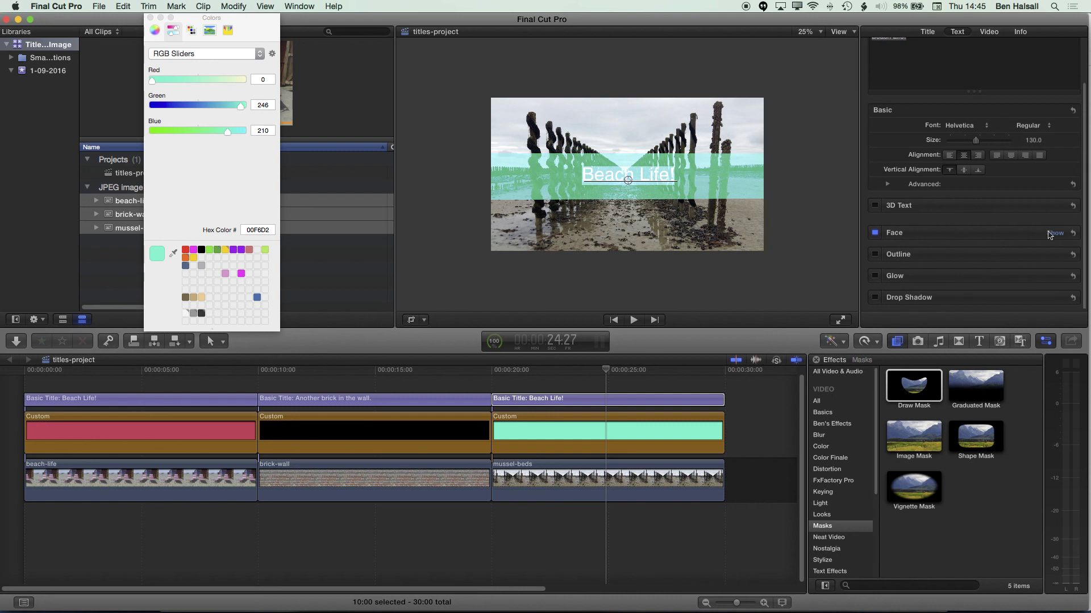
click(957, 264)
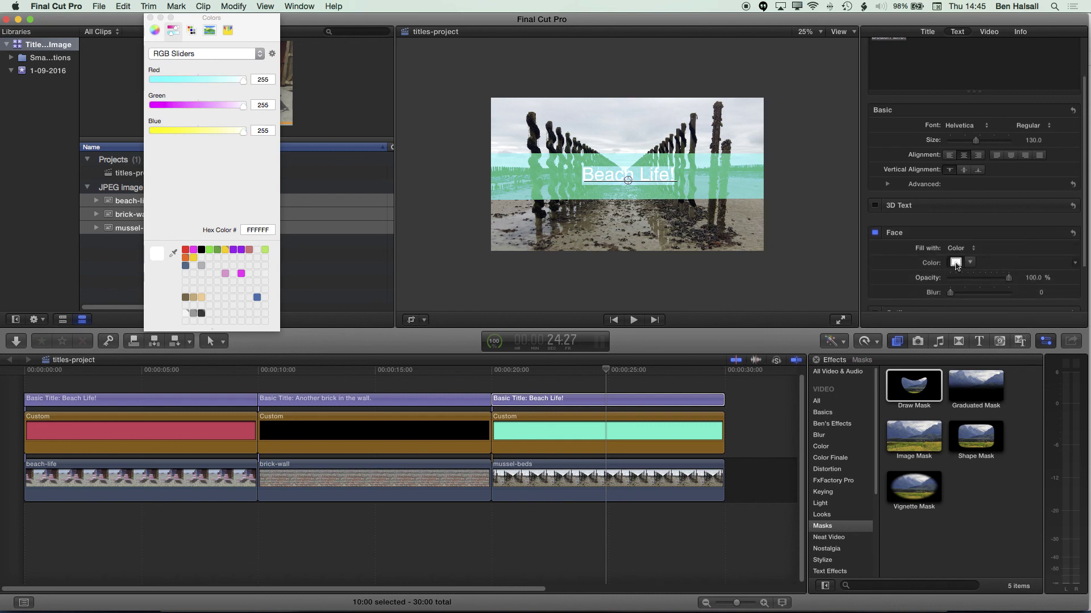
click(202, 251)
key(super+b)
key(super+i)
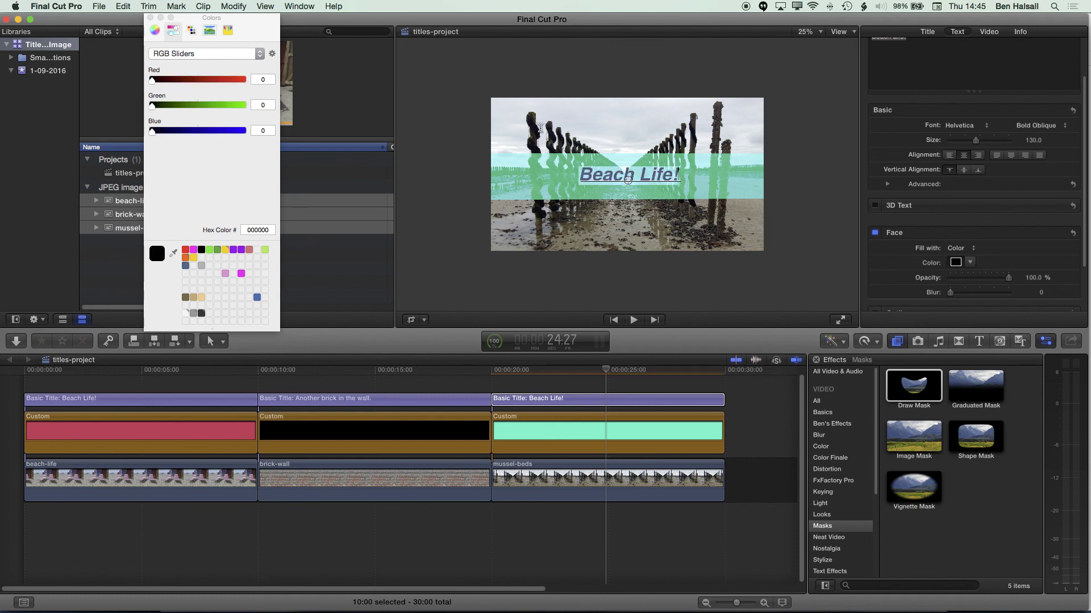
text(Mussels)
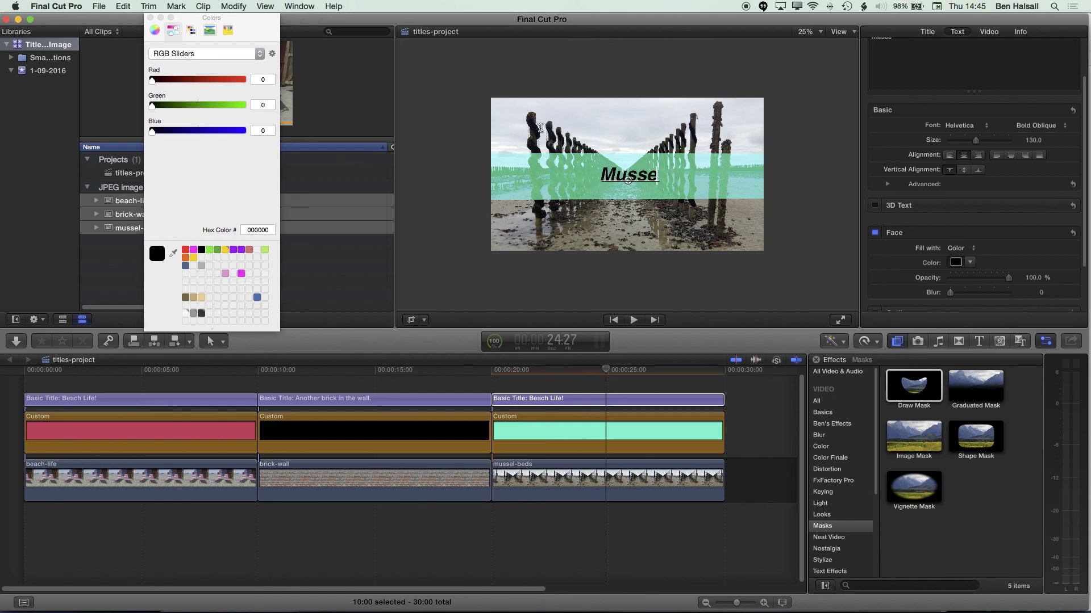
click(793, 81)
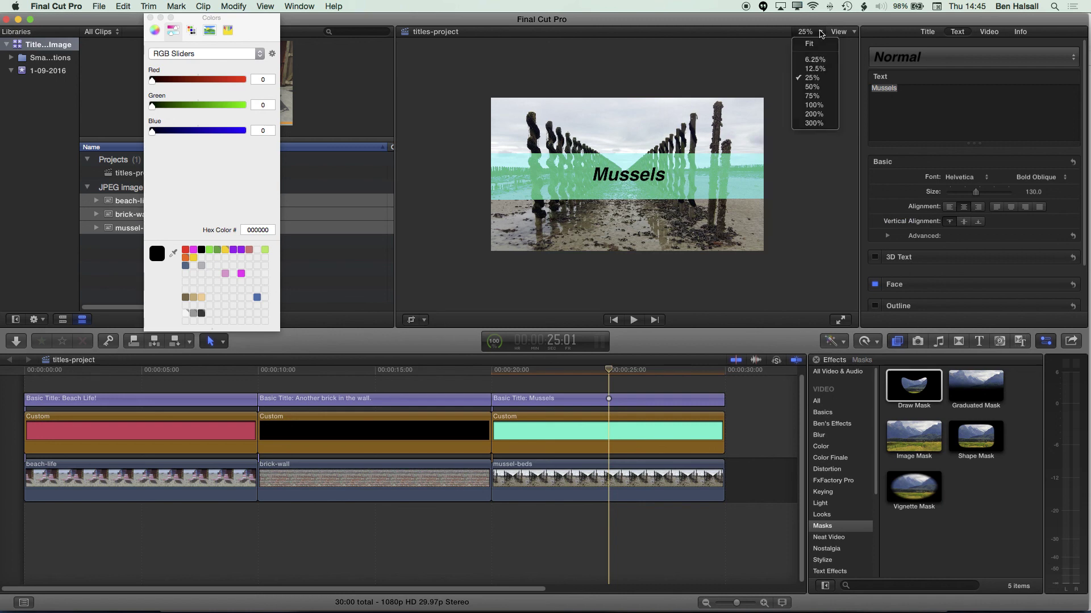
key(shift+z)
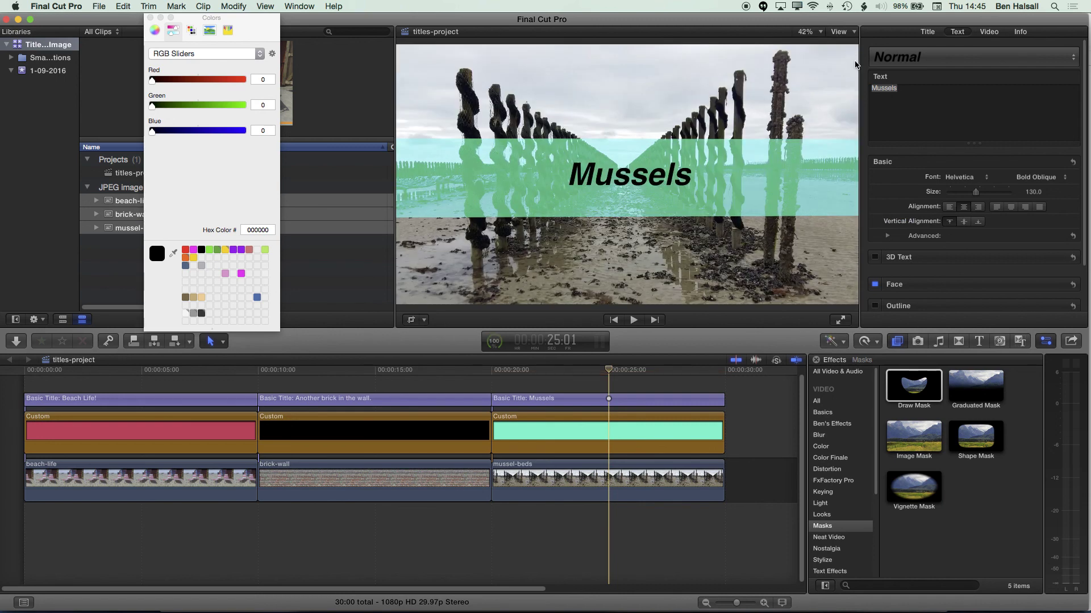